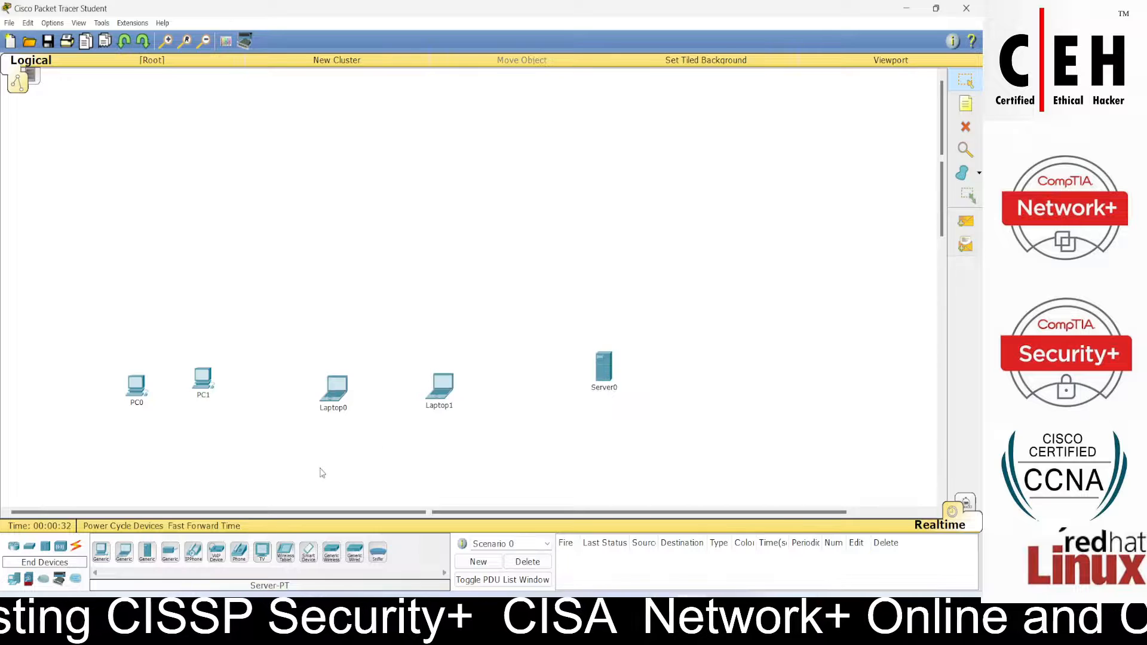
Step: Place three 2950-24 switches in a row above the PCs, the laptops and the server
{"action": "left_click", "coordinate": [30, 546]}
{"action": "left_click", "coordinate": [101, 551]}
{"action": "left_click", "coordinate": [186, 300]}
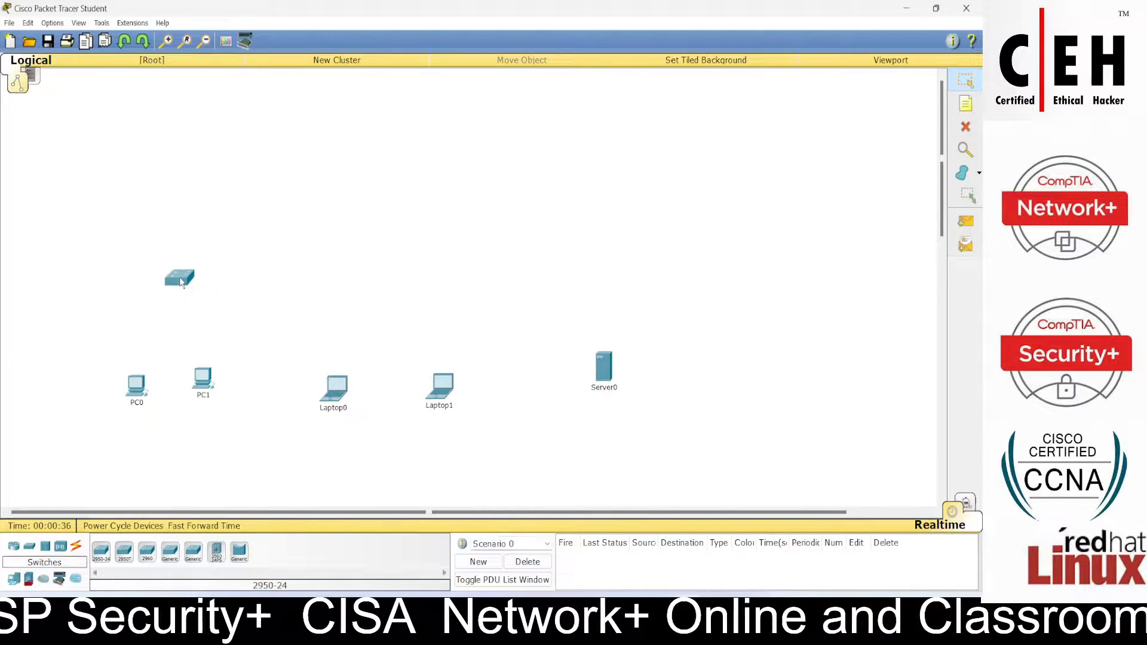
{"action": "left_click", "coordinate": [177, 278]}
{"action": "left_click", "coordinate": [382, 257]}
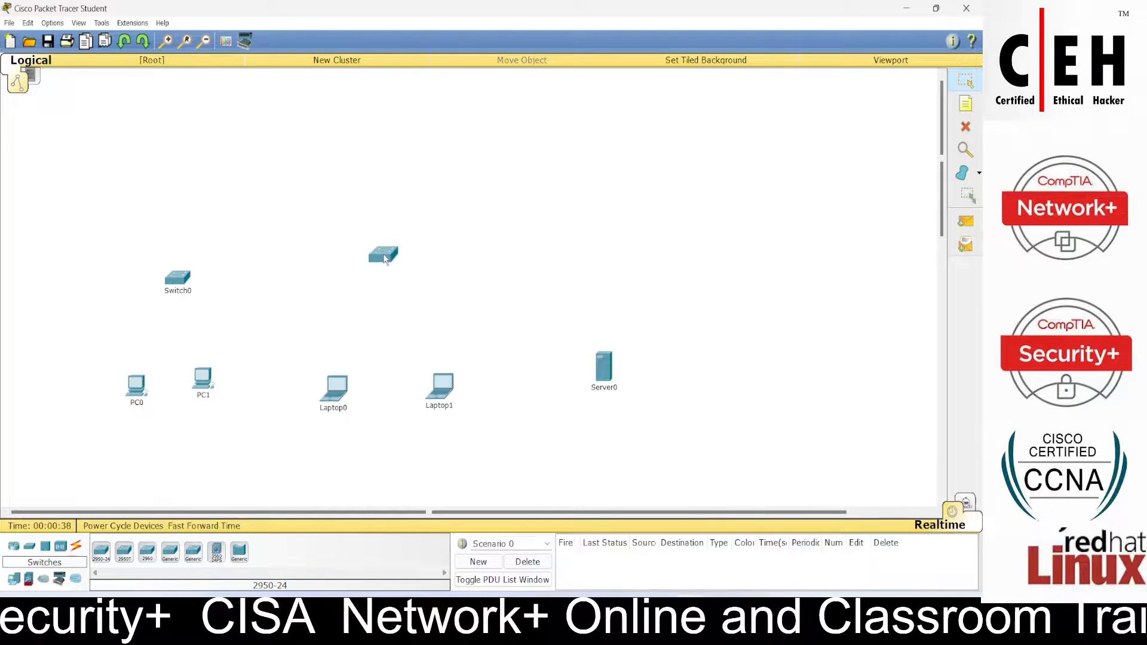
{"action": "left_click", "coordinate": [101, 551]}
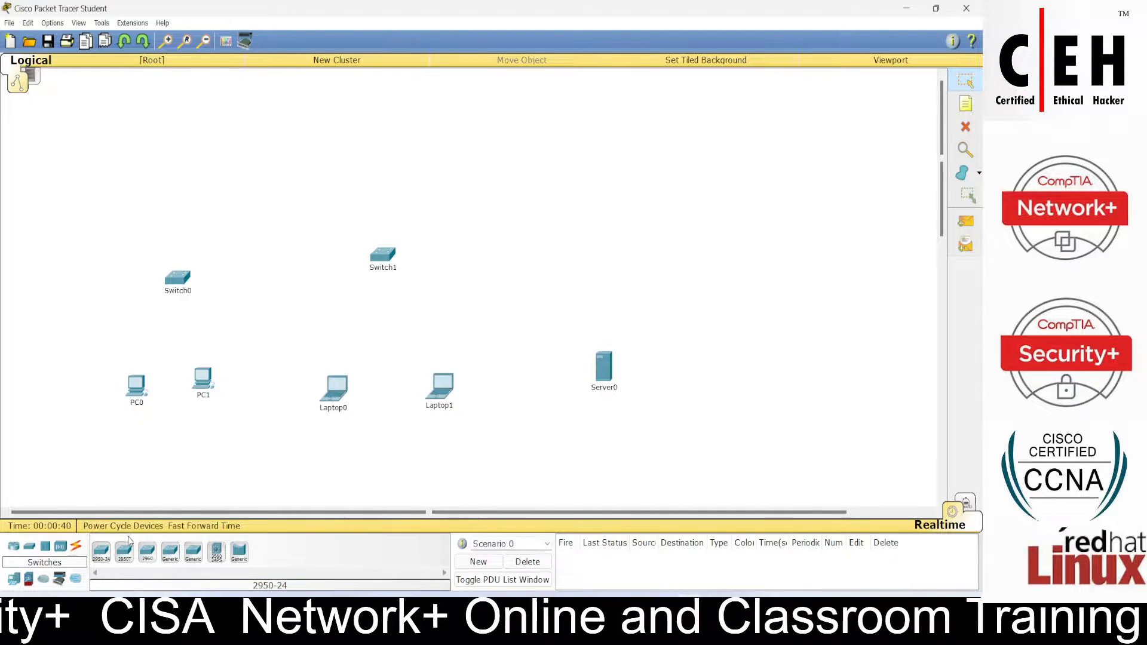
{"action": "left_click", "coordinate": [587, 256]}
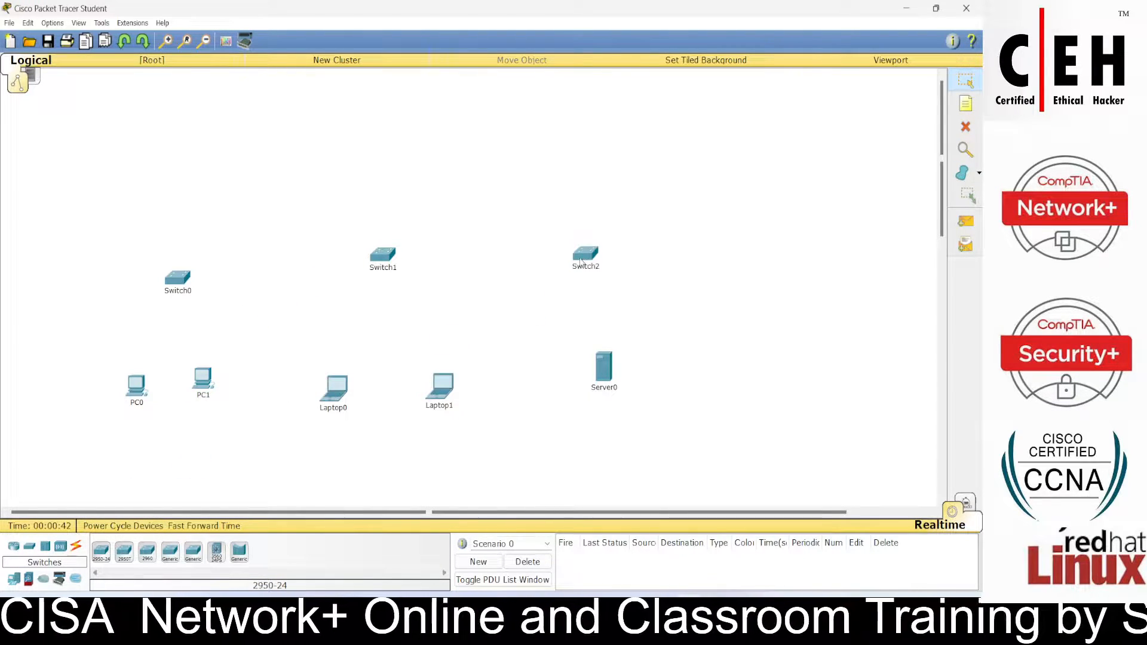
Step: Move PC0, PC1, Laptop0 and Laptop1 up into a roughly level row beneath the switches
{"action": "left_click", "coordinate": [166, 41]}
{"action": "left_click", "coordinate": [167, 41]}
{"action": "left_click", "coordinate": [166, 42]}
{"action": "left_click", "coordinate": [166, 42]}
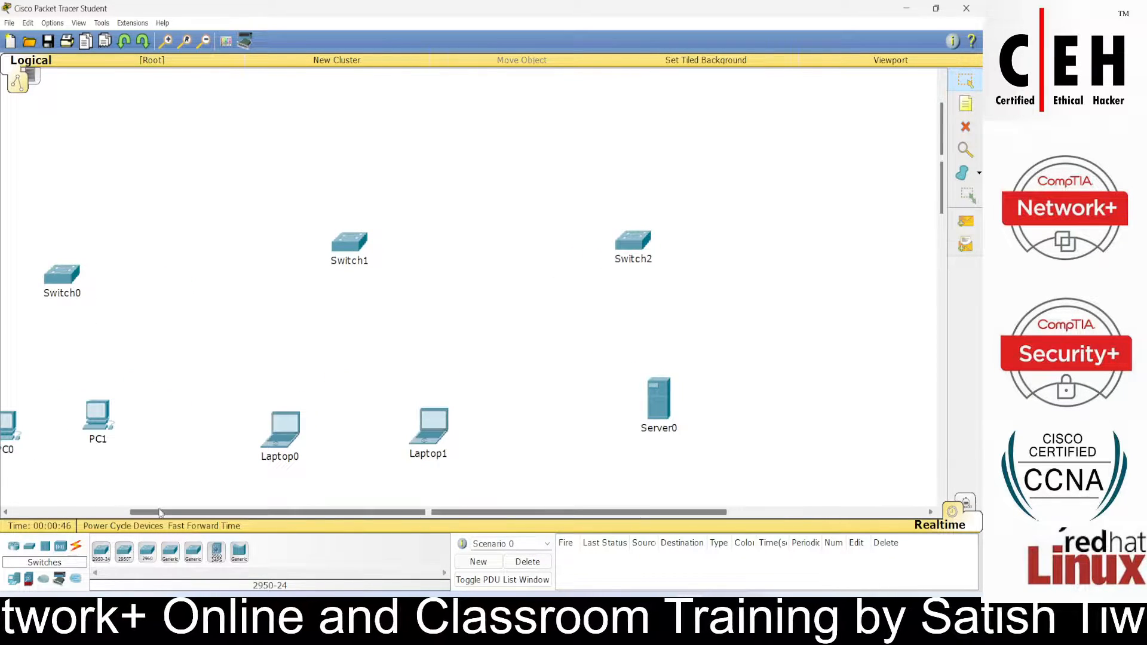
{"action": "scroll", "coordinate": [114, 448], "scroll_direction": "left", "scroll_amount": 3}
{"action": "left_click_drag", "start_coordinate": [100, 430], "coordinate": [105, 397]}
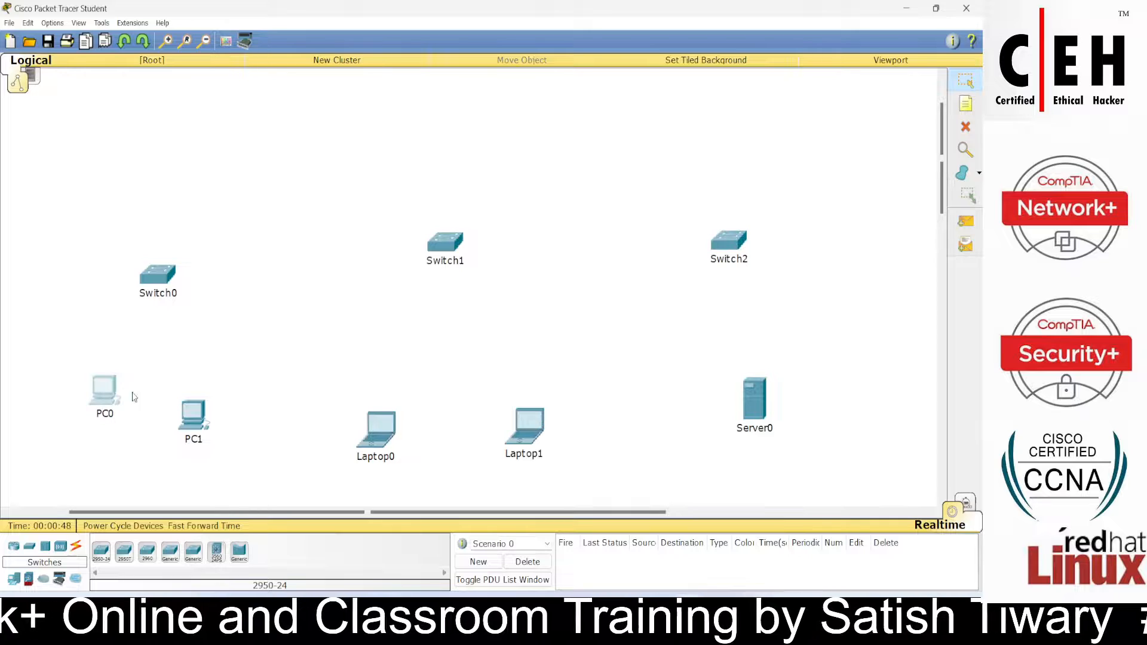
{"action": "left_click_drag", "start_coordinate": [193, 418], "coordinate": [196, 397]}
{"action": "left_click", "coordinate": [381, 424]}
{"action": "left_click_drag", "start_coordinate": [380, 423], "coordinate": [396, 372]}
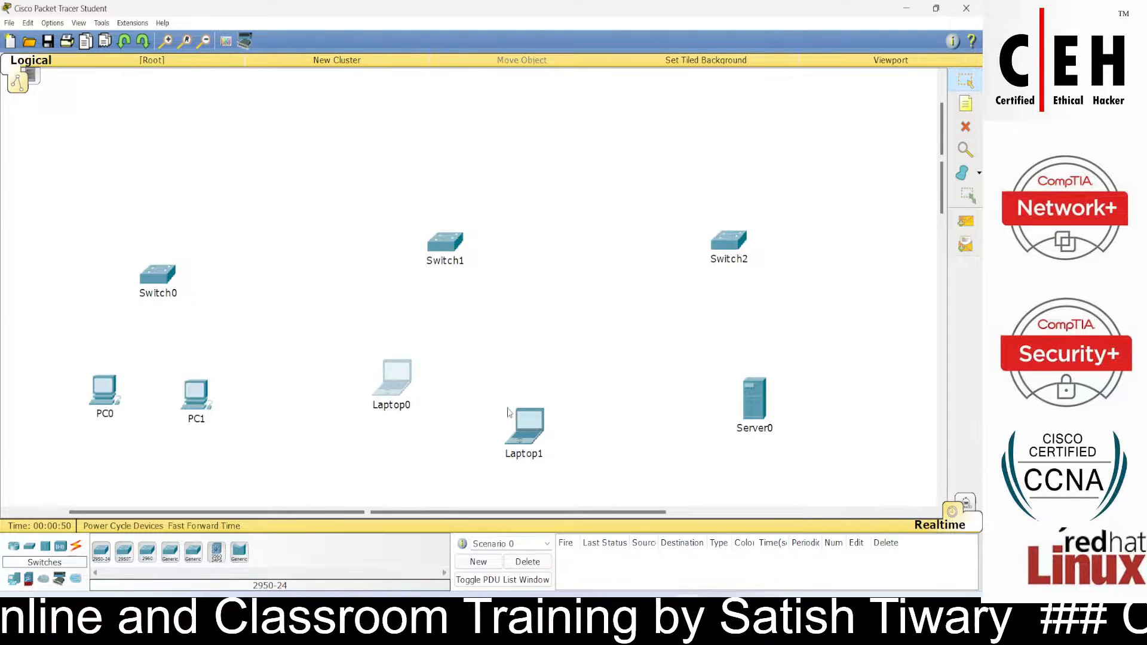
{"action": "left_click_drag", "start_coordinate": [526, 425], "coordinate": [505, 385]}
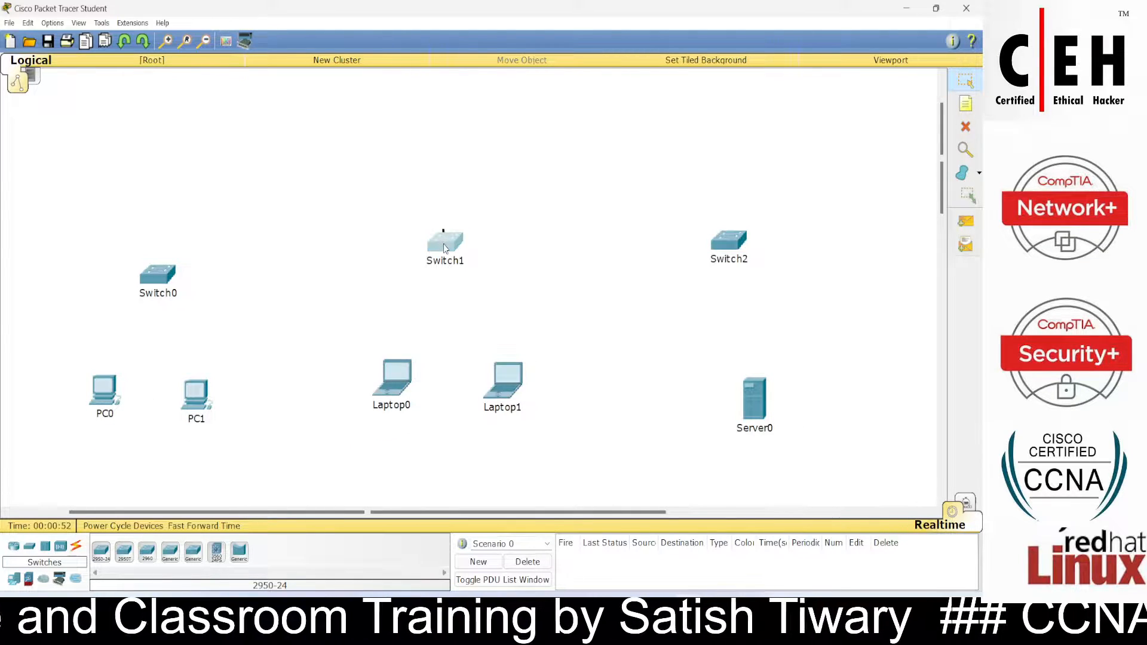
Step: Shift Switch1 and Switch2 slightly down to level with Switch0, and align Server0 beneath Switch2
{"action": "left_click_drag", "start_coordinate": [444, 244], "coordinate": [446, 259]}
{"action": "left_click_drag", "start_coordinate": [735, 243], "coordinate": [742, 262]}
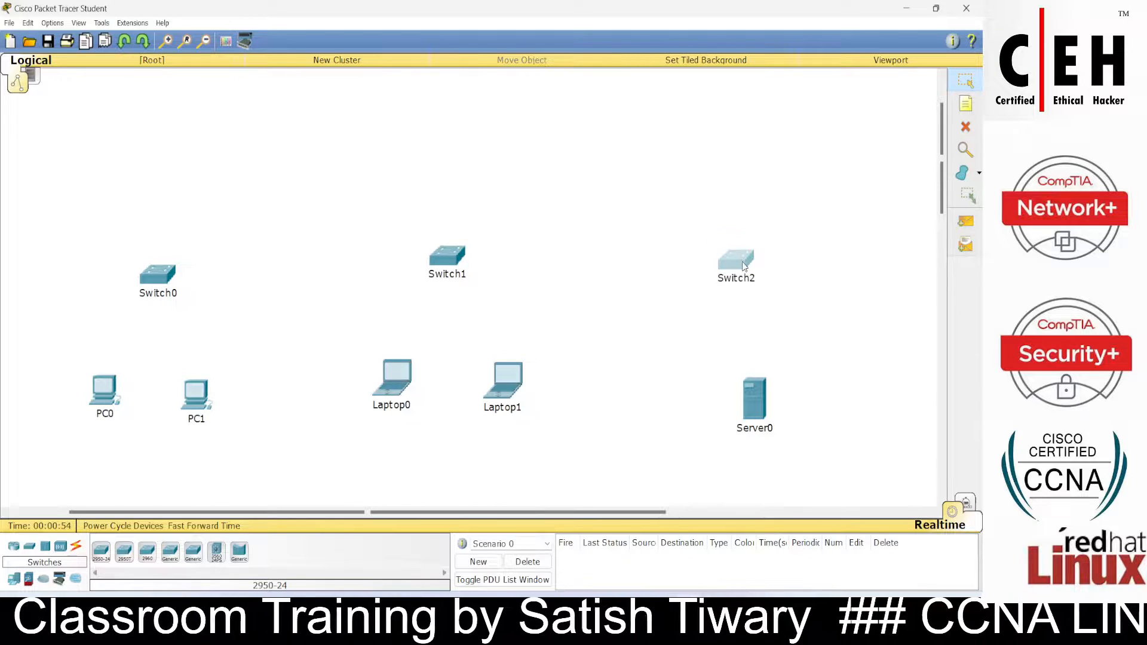
{"action": "left_click_drag", "start_coordinate": [744, 397], "coordinate": [733, 391]}
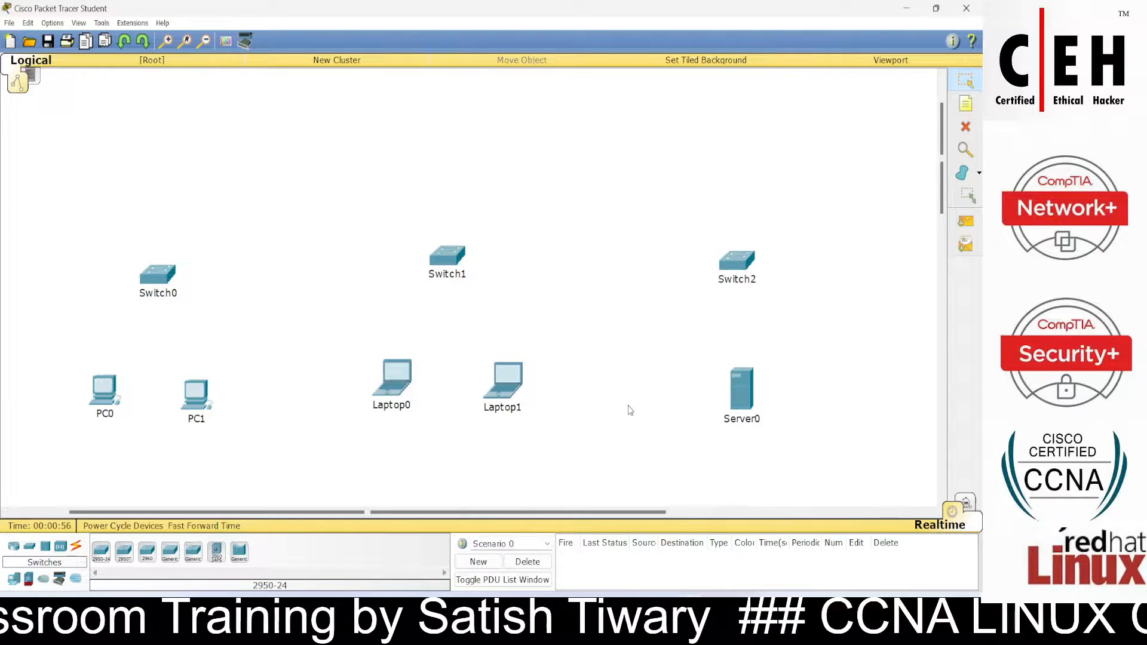
Step: Link Switch0 to Switch1 and Switch1 to Switch2 with automatically chosen connections, and raise Switch1 above the other two
{"action": "left_click", "coordinate": [76, 547]}
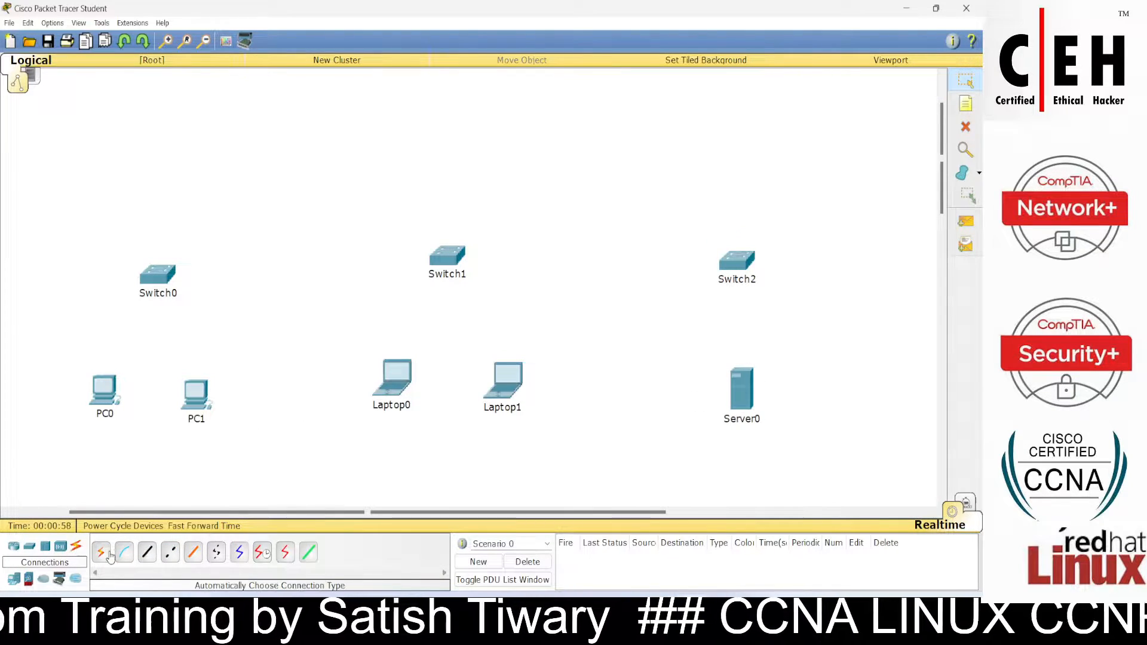
{"action": "left_click", "coordinate": [101, 553]}
{"action": "left_click", "coordinate": [169, 281]}
{"action": "left_click", "coordinate": [446, 258]}
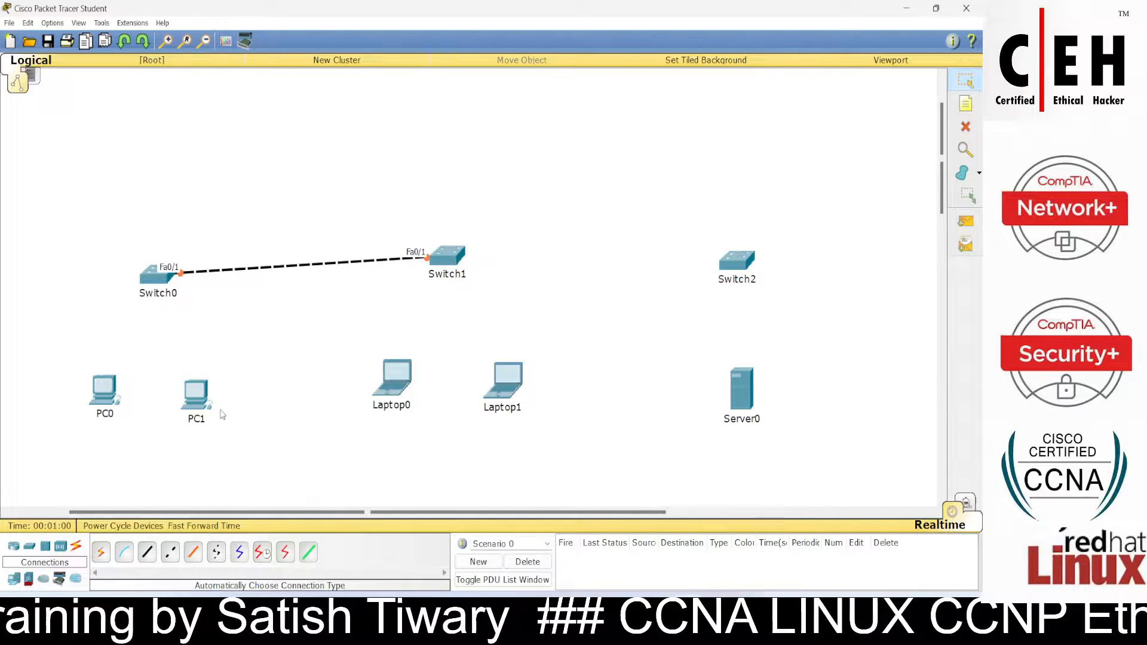
{"action": "left_click", "coordinate": [101, 552]}
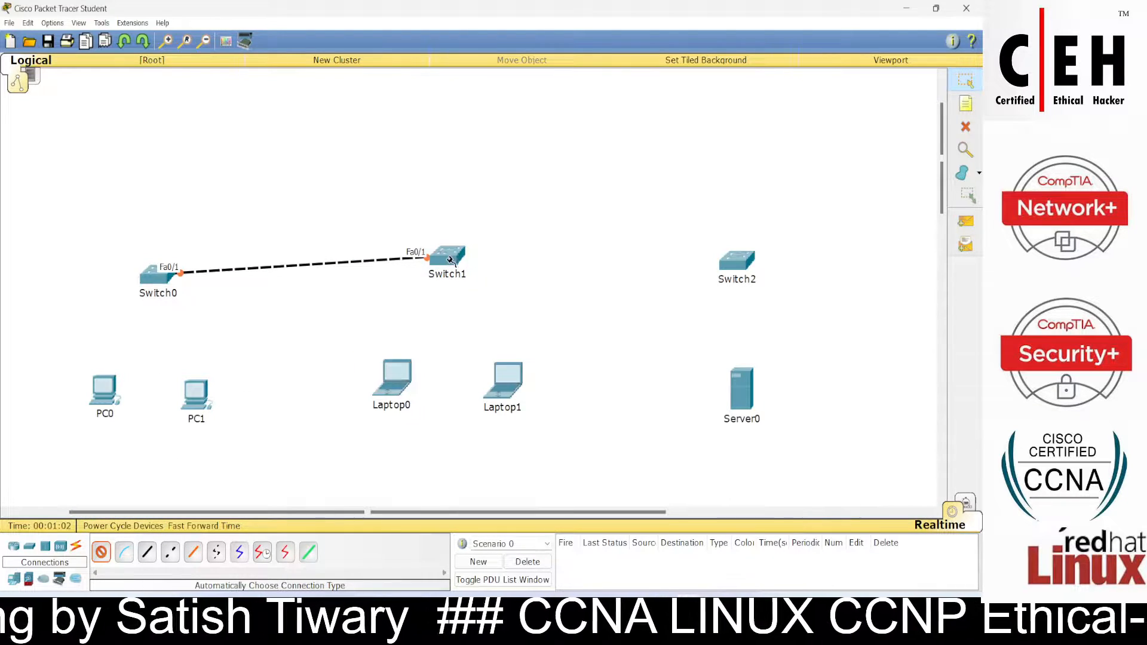
{"action": "left_click", "coordinate": [450, 260]}
{"action": "left_click", "coordinate": [734, 261]}
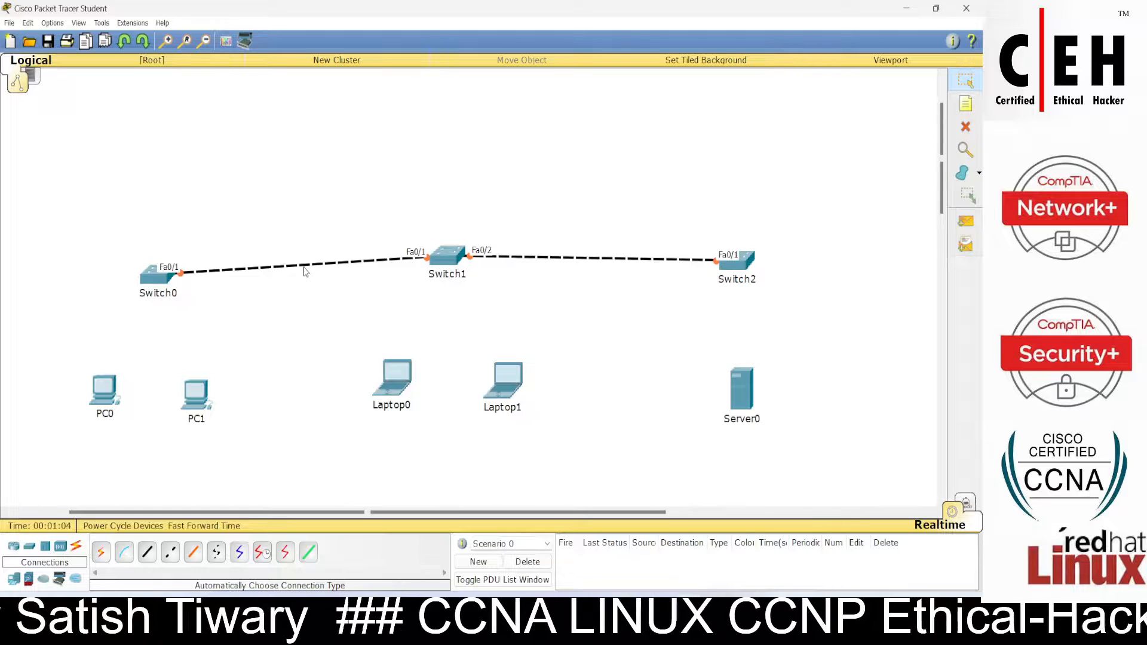
{"action": "left_click_drag", "start_coordinate": [452, 266], "coordinate": [445, 203]}
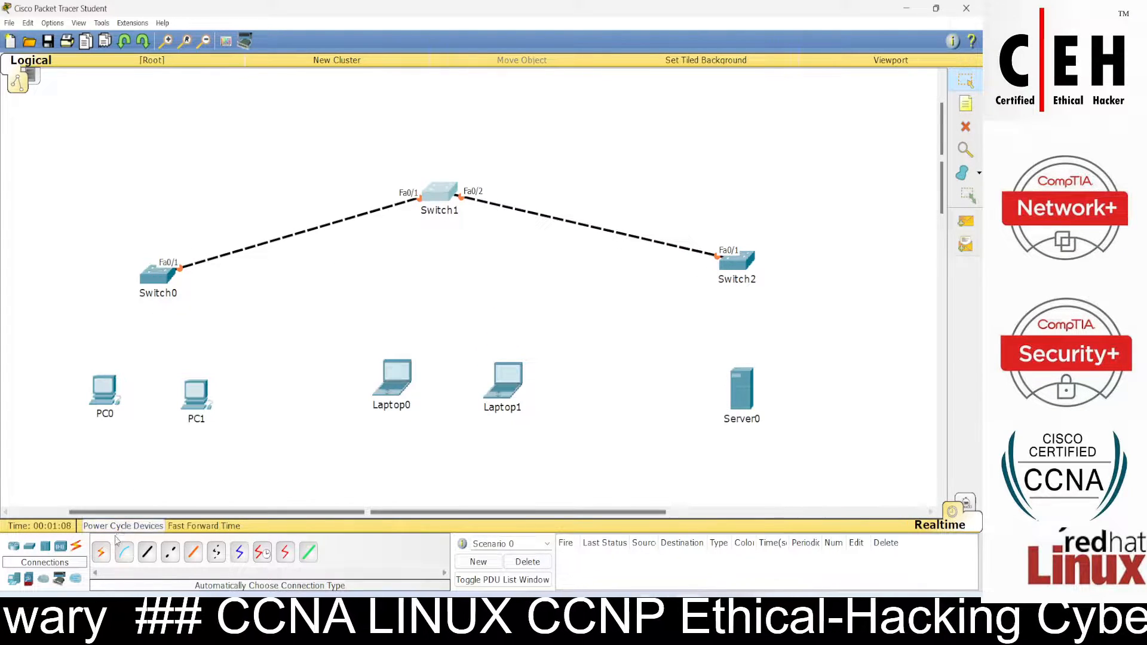
Step: Connect PC0 and PC1 to Switch0 using the automatic connection type
{"action": "left_click", "coordinate": [102, 553]}
{"action": "left_click", "coordinate": [104, 391]}
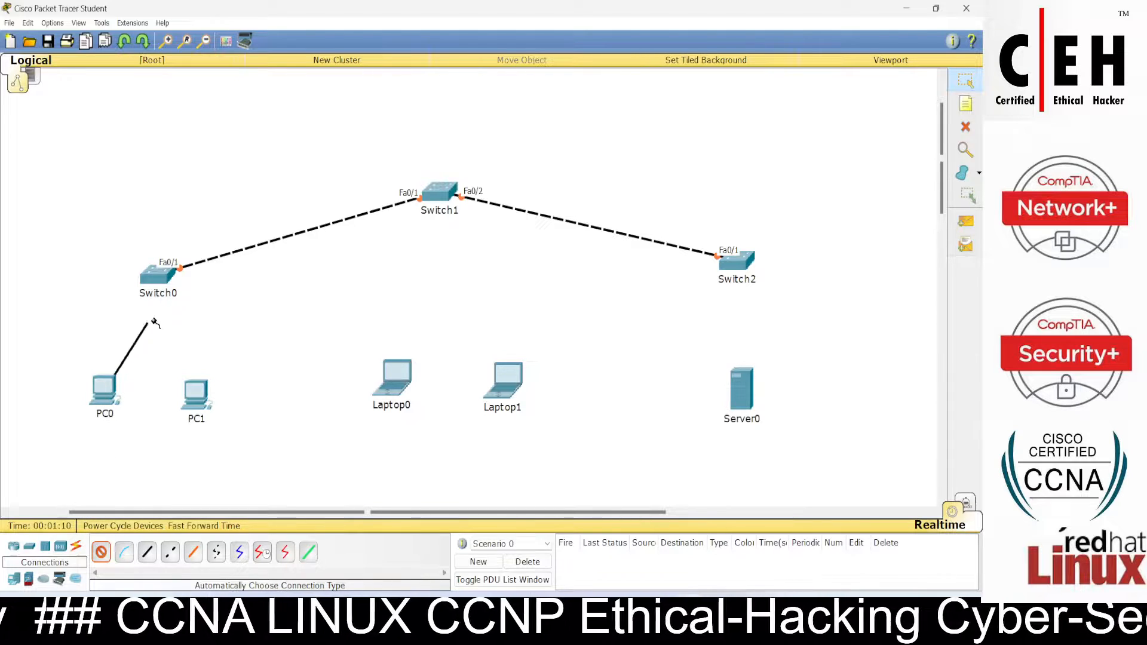
{"action": "left_click", "coordinate": [157, 275]}
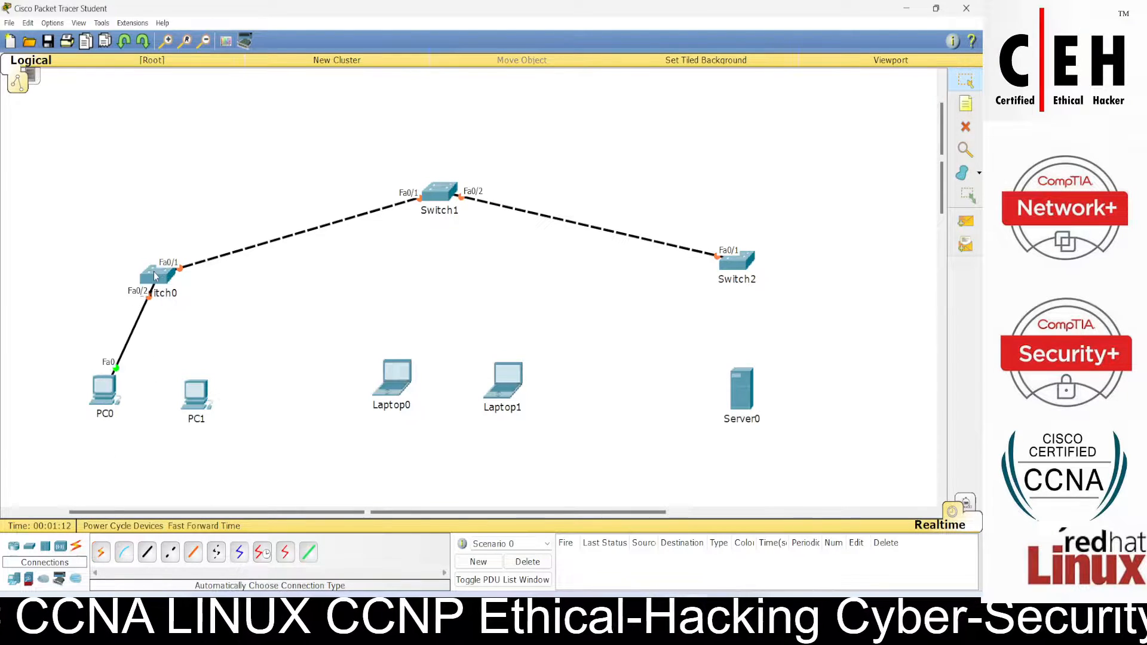
{"action": "left_click", "coordinate": [102, 552]}
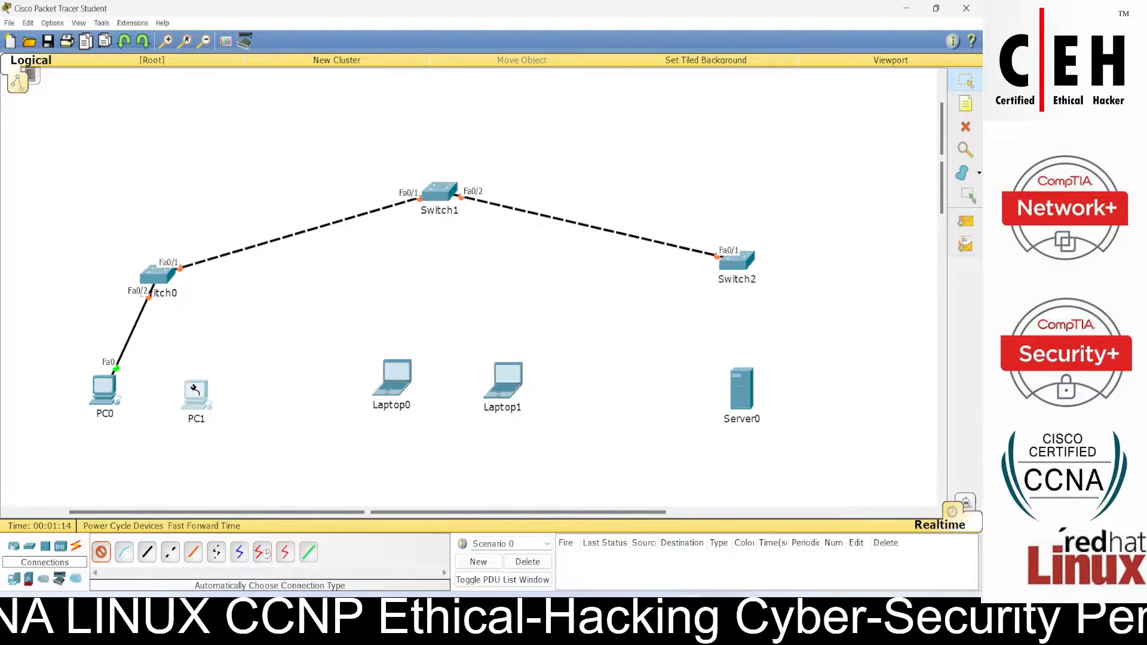
{"action": "left_click", "coordinate": [195, 395]}
{"action": "left_click", "coordinate": [161, 278]}
Step: Connect Laptop0 and Laptop1 to Switch1 using the automatic connection type
{"action": "left_click", "coordinate": [102, 552]}
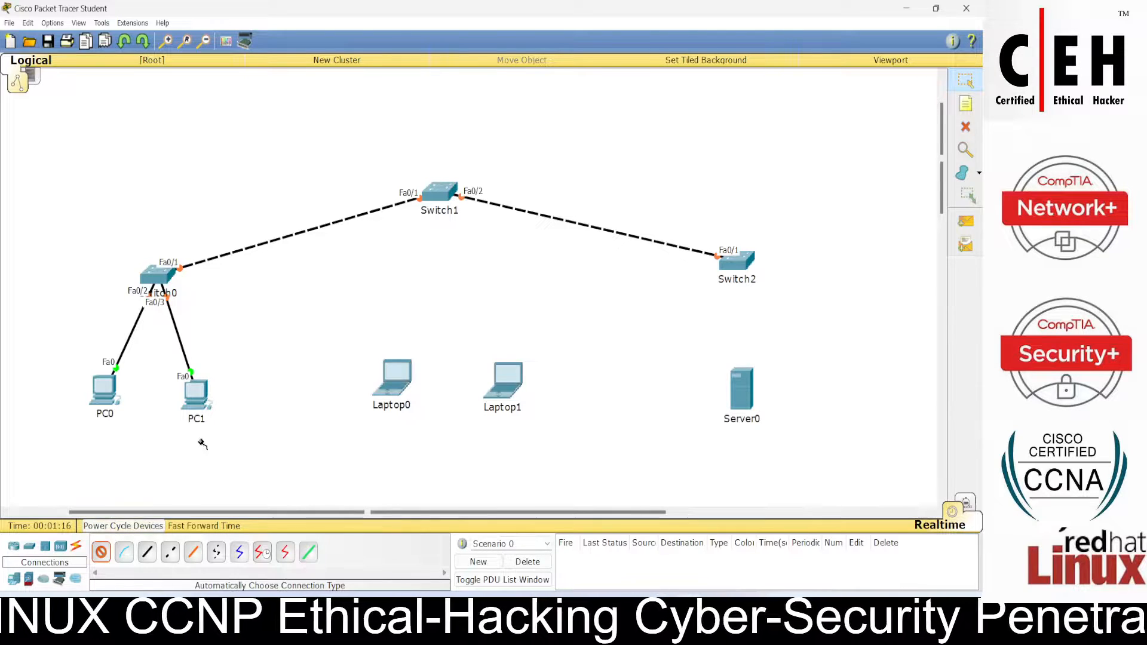
{"action": "left_click", "coordinate": [384, 373]}
{"action": "left_click", "coordinate": [438, 194]}
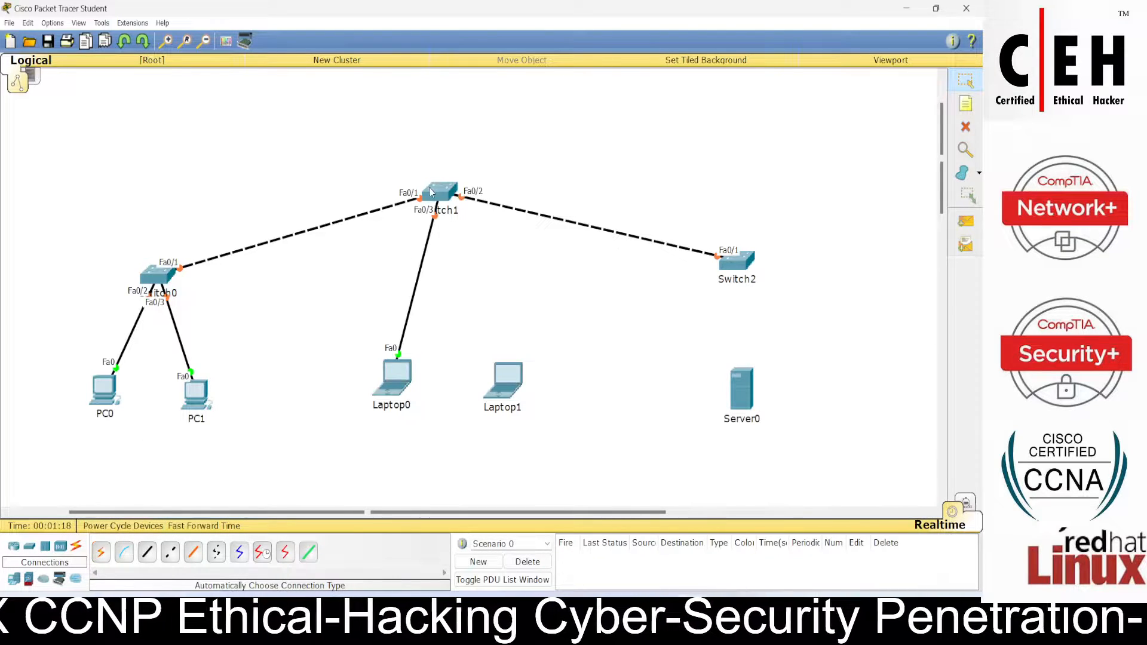
{"action": "left_click", "coordinate": [102, 552]}
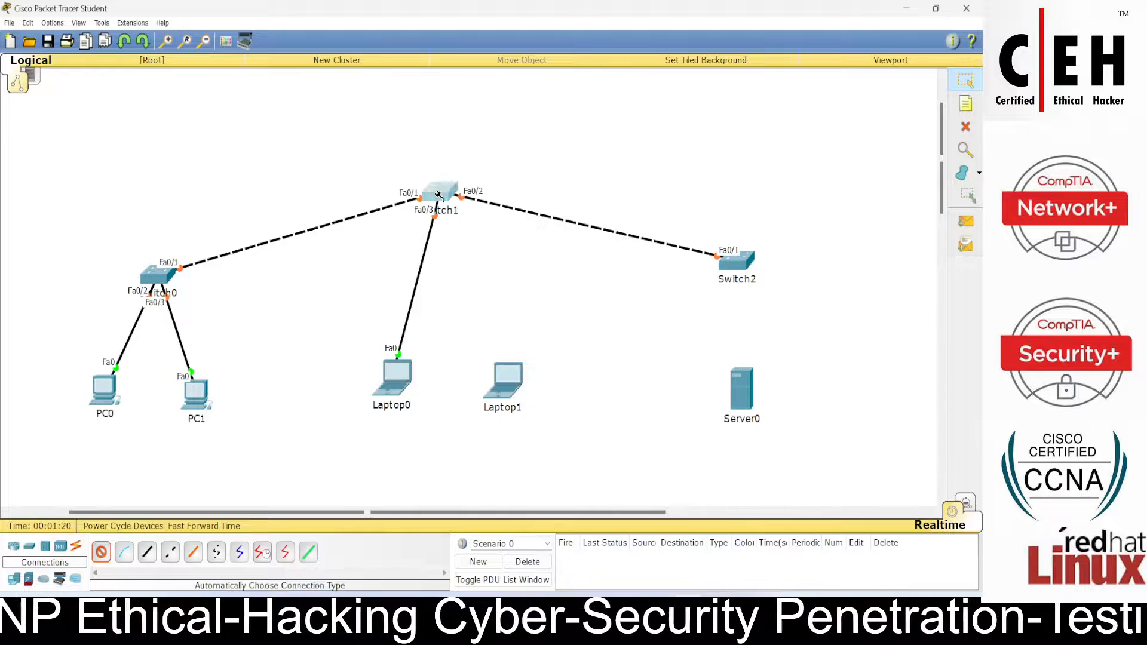
{"action": "left_click", "coordinate": [439, 193]}
{"action": "left_click", "coordinate": [505, 381]}
Step: Move Laptop0 and Laptop1 up closer to Switch1 so that they sit side by side
{"action": "left_click_drag", "start_coordinate": [505, 382], "coordinate": [486, 356]}
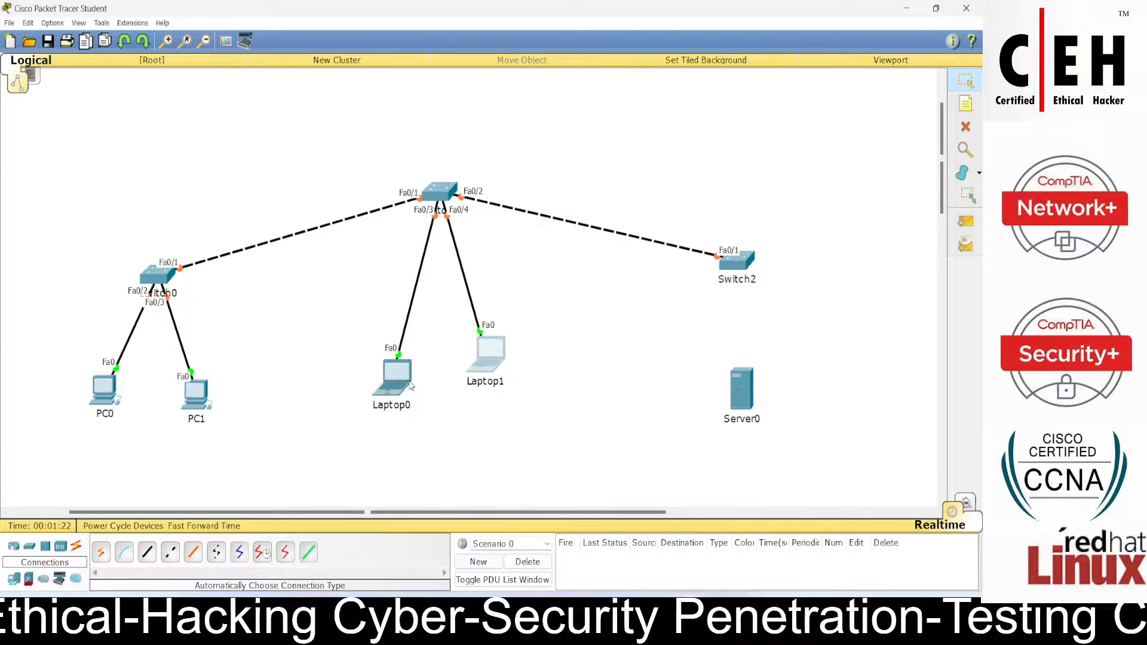
{"action": "left_click_drag", "start_coordinate": [396, 384], "coordinate": [394, 352]}
{"action": "left_click_drag", "start_coordinate": [490, 383], "coordinate": [487, 372]}
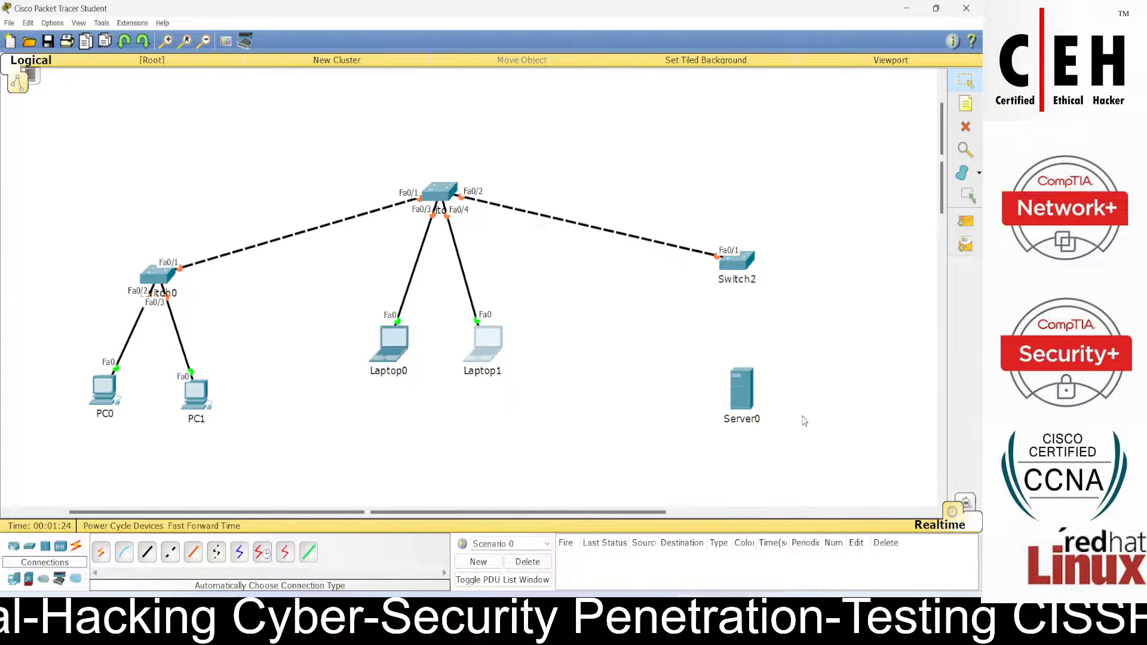
Step: Connect Server0 to Switch2 with an automatic connection, and adjust the placement of Server0 and Switch0
{"action": "left_click_drag", "start_coordinate": [758, 408], "coordinate": [751, 376]}
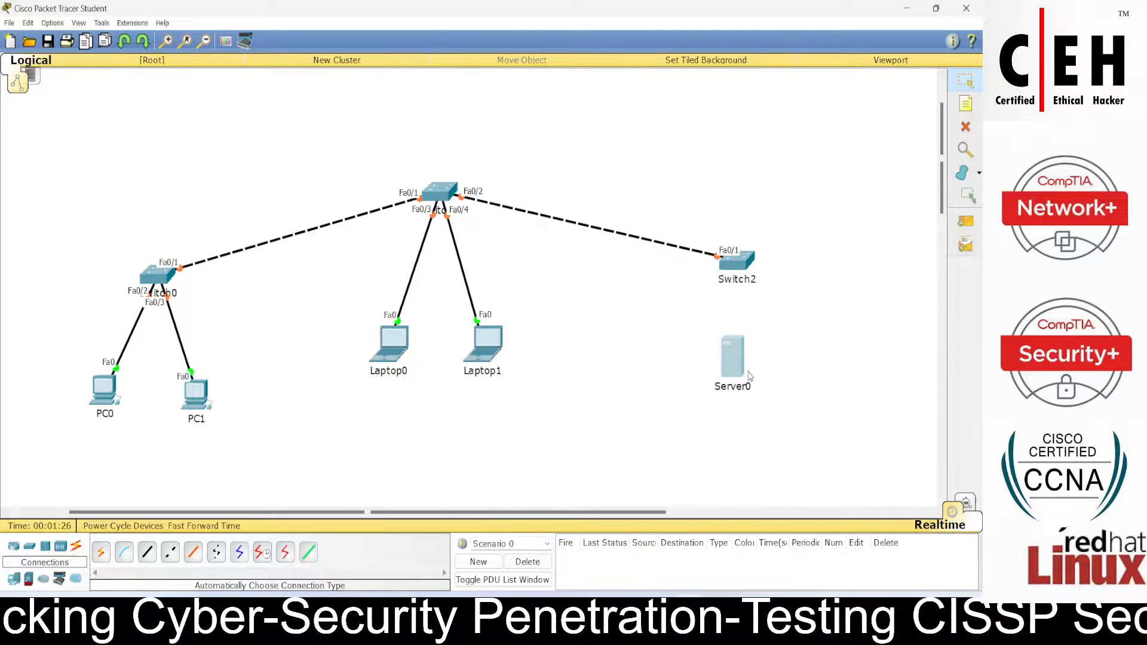
{"action": "left_click", "coordinate": [101, 552]}
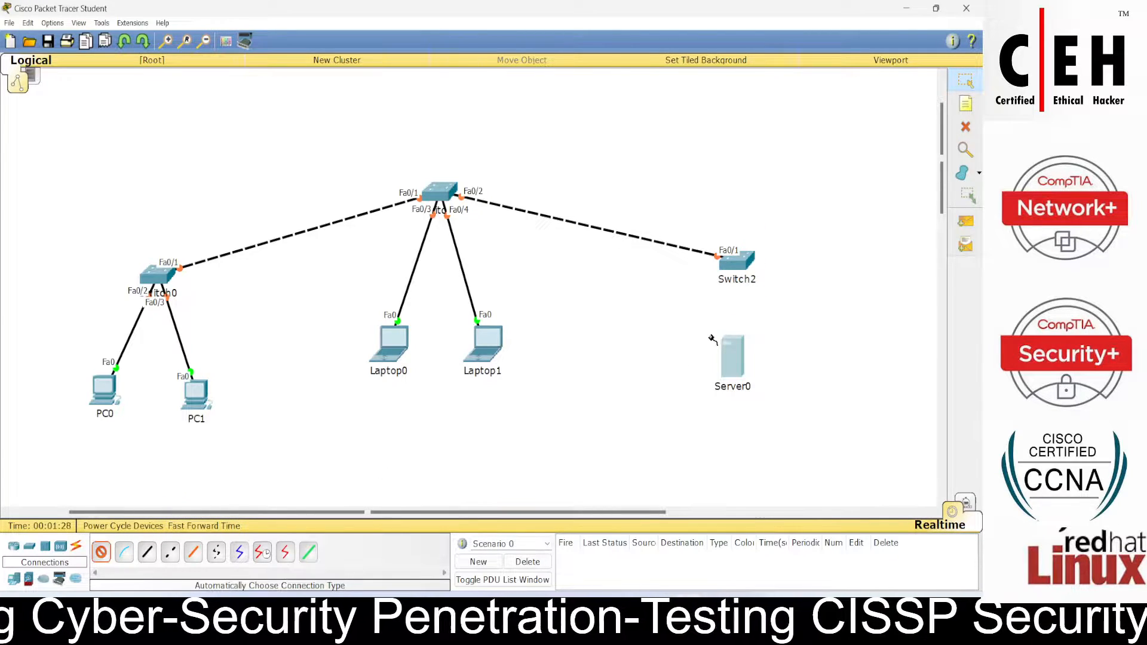
{"action": "left_click", "coordinate": [739, 266]}
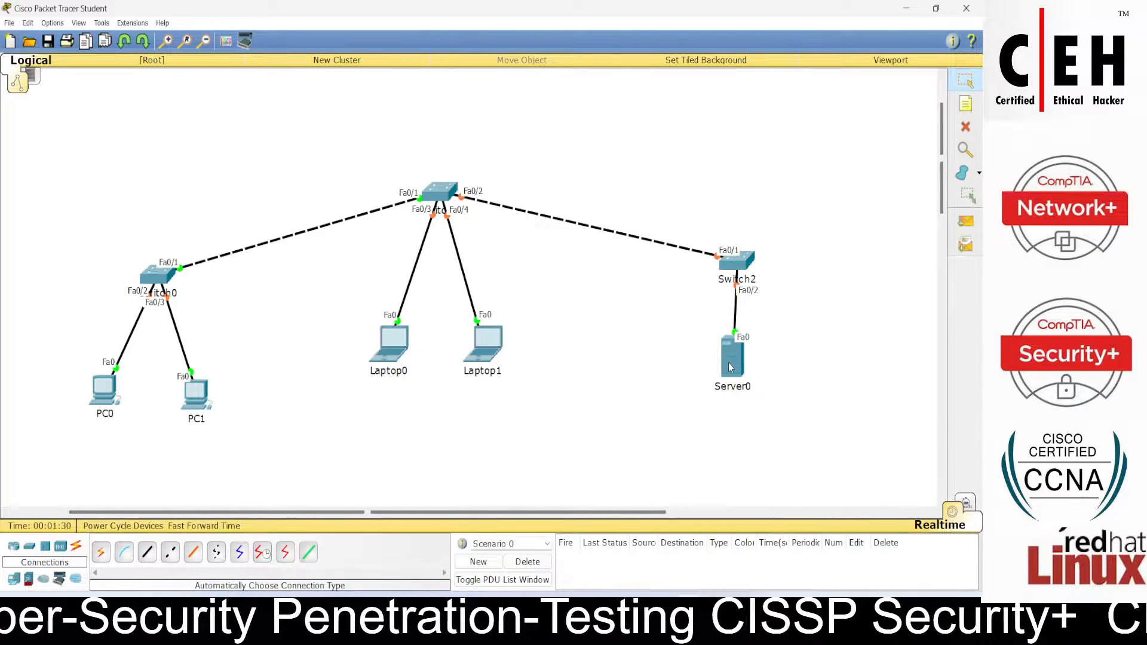
{"action": "left_click", "coordinate": [741, 388]}
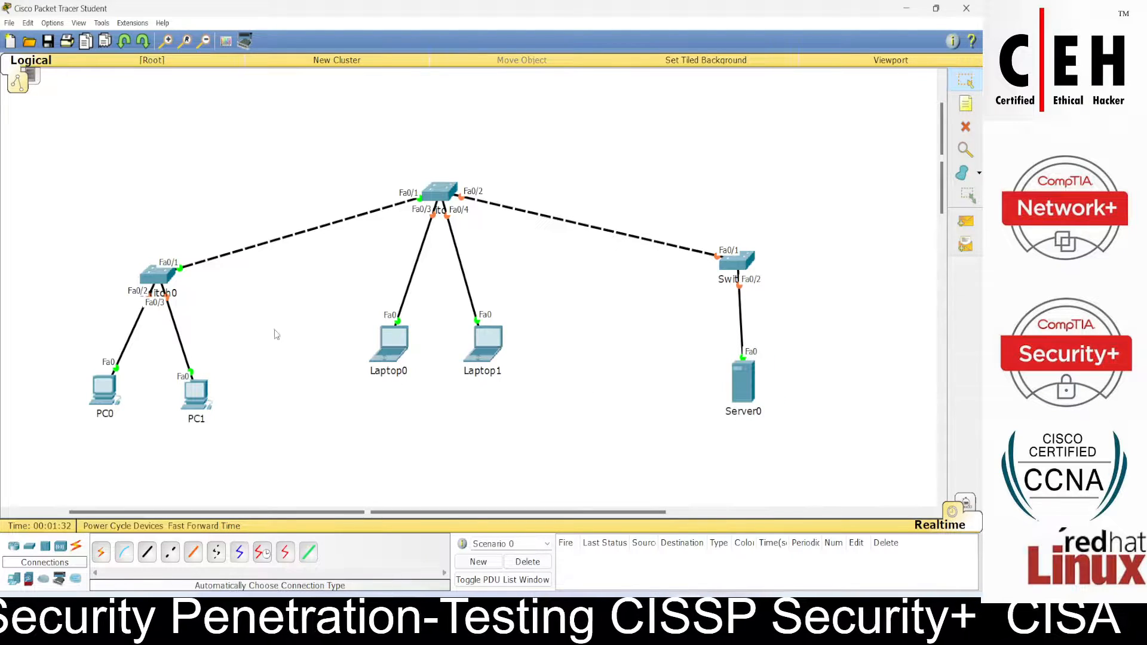
{"action": "left_click_drag", "start_coordinate": [161, 278], "coordinate": [161, 263]}
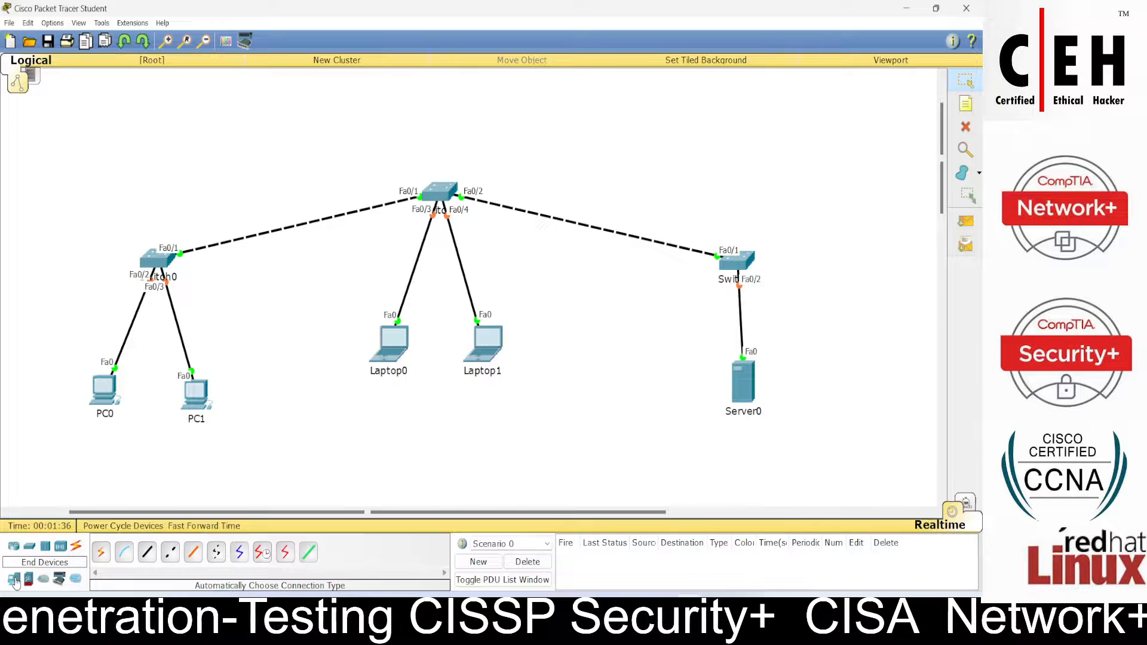
Step: Add a generic printer beside Switch0 and connect it to that switch with the automatic connection type
{"action": "left_click", "coordinate": [15, 580]}
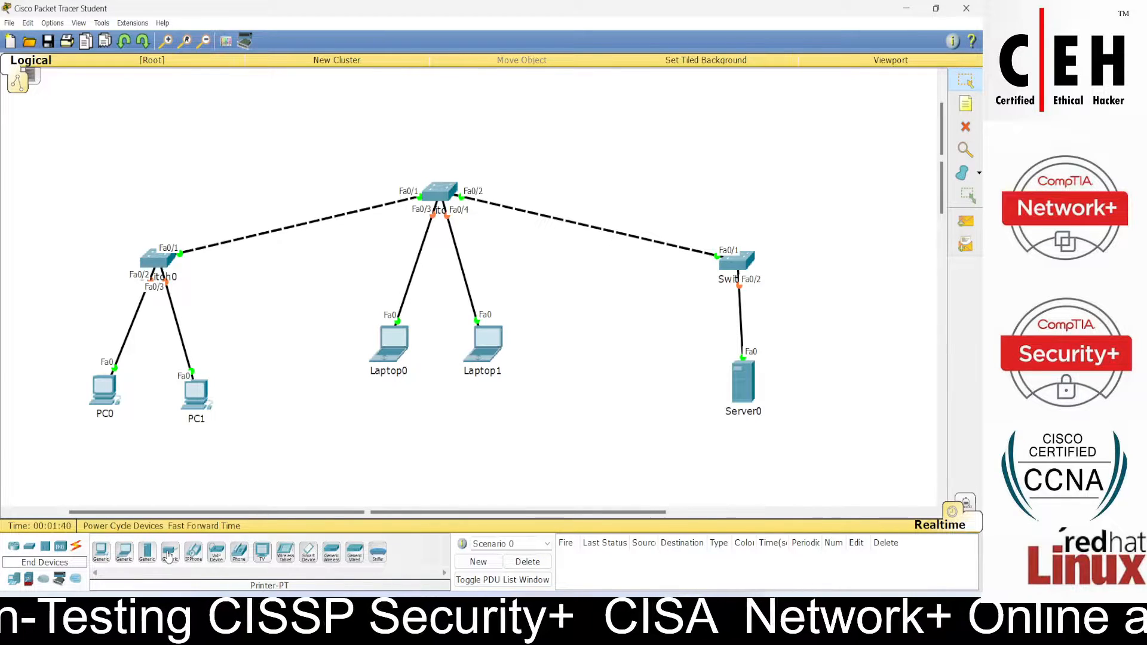
{"action": "left_click", "coordinate": [62, 260]}
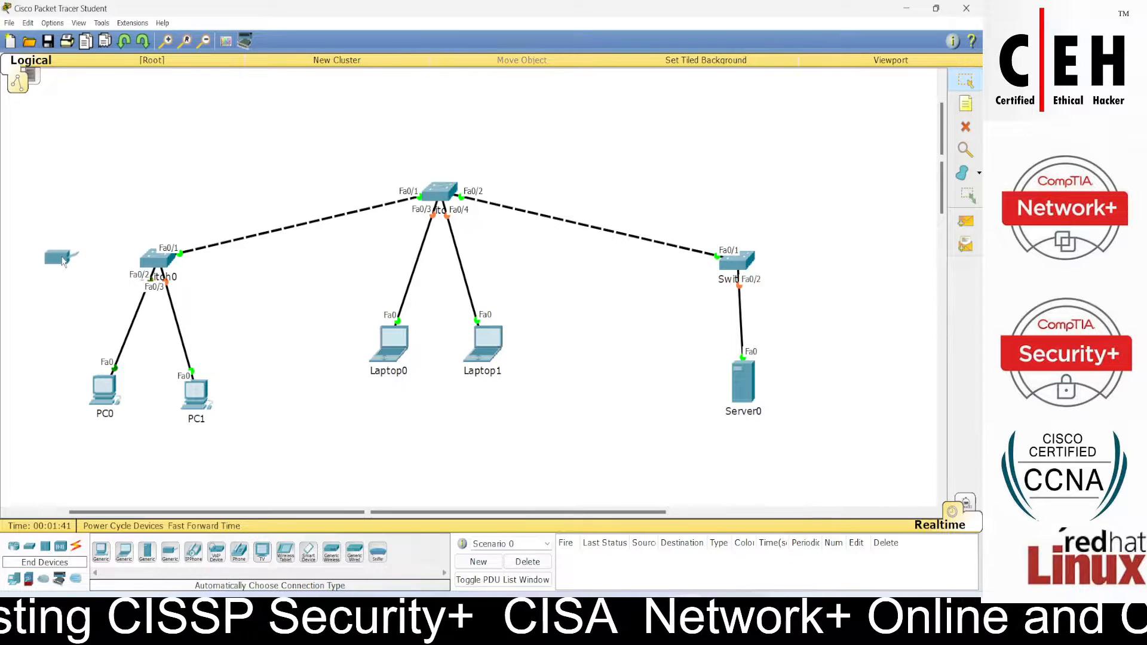
{"action": "left_click_drag", "start_coordinate": [91, 333], "coordinate": [65, 266]}
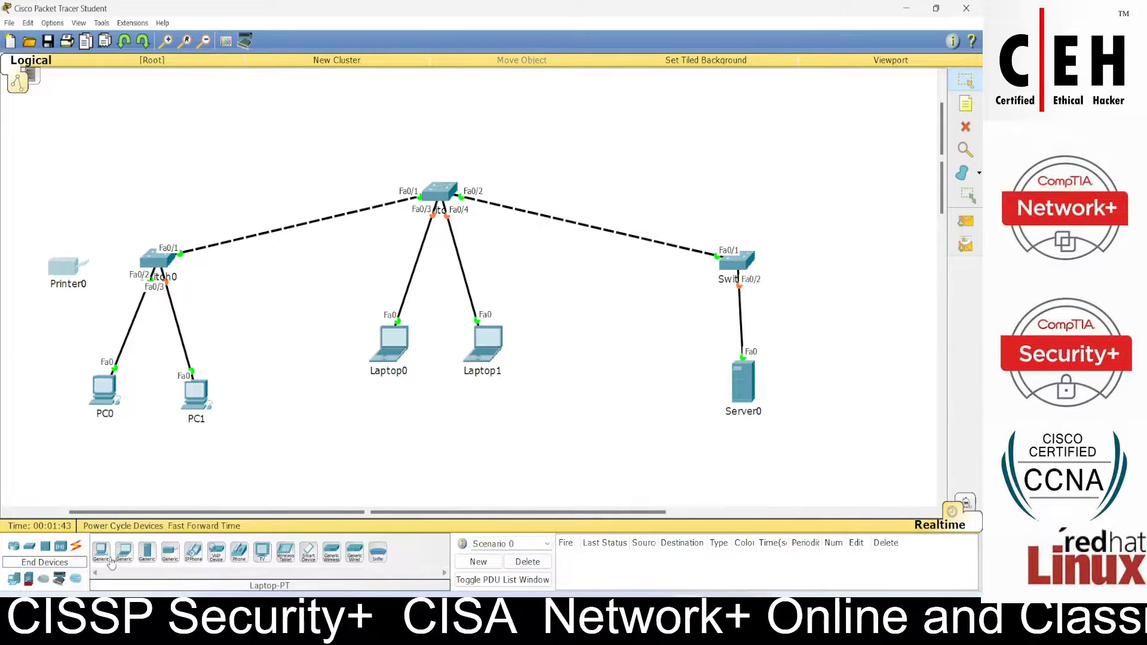
{"action": "left_click", "coordinate": [76, 547]}
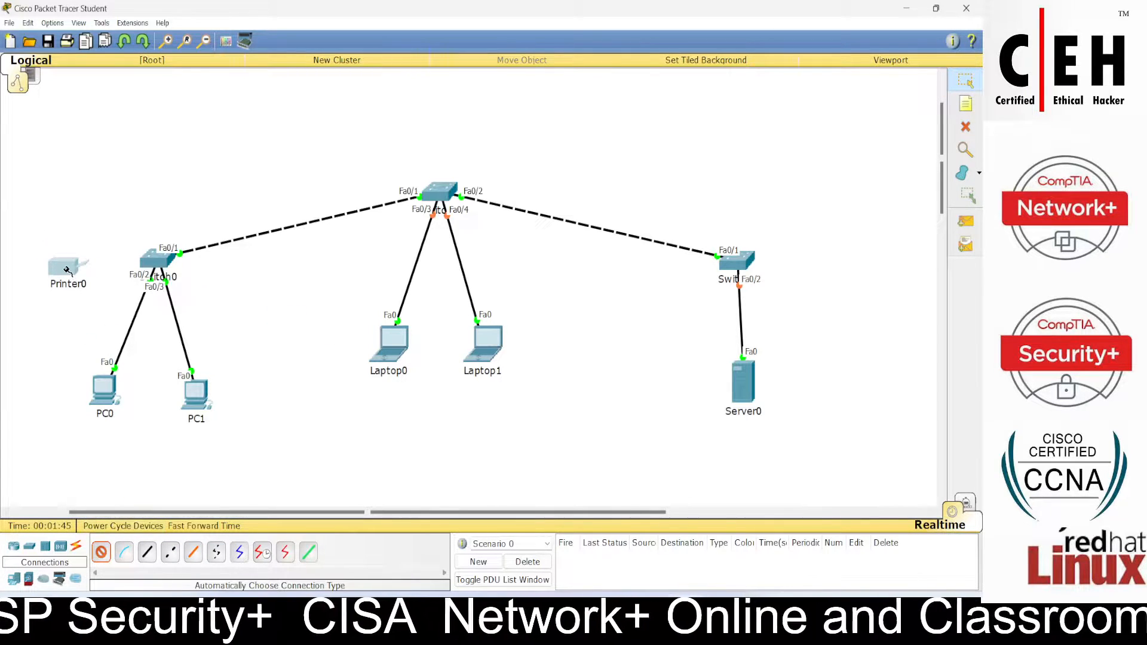
{"action": "left_click", "coordinate": [65, 266]}
{"action": "left_click", "coordinate": [157, 265]}
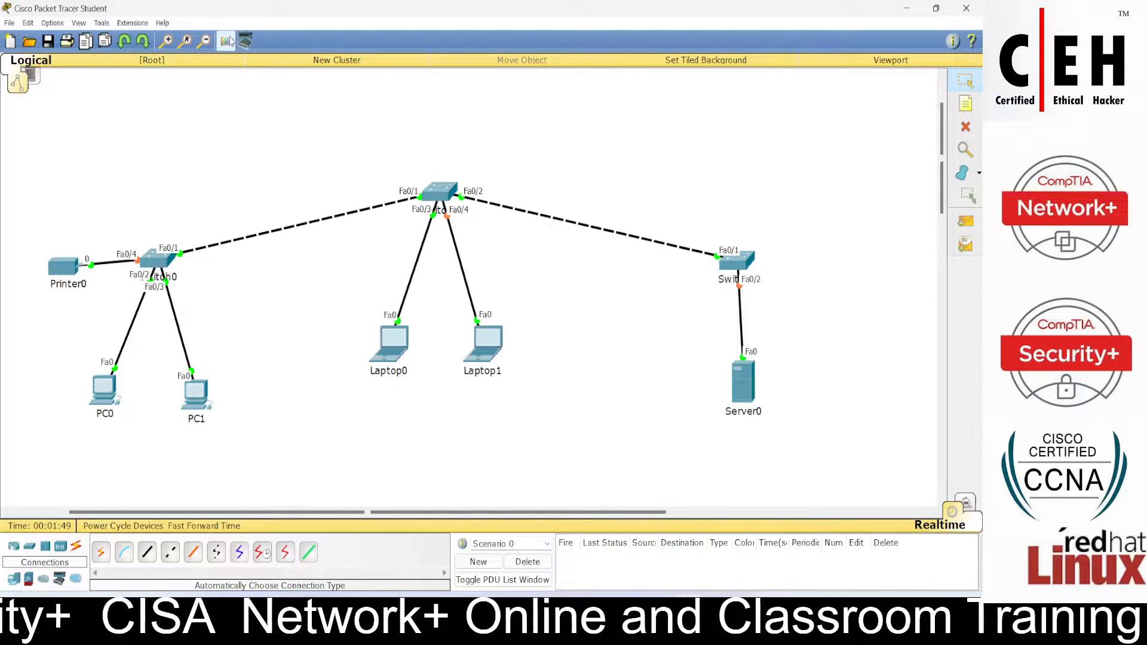
Step: Draw a yellow-filled rectangle with a black outline behind the whole network, enclosing all three switches and their devices
{"action": "left_click", "coordinate": [226, 42]}
{"action": "left_click", "coordinate": [429, 76]}
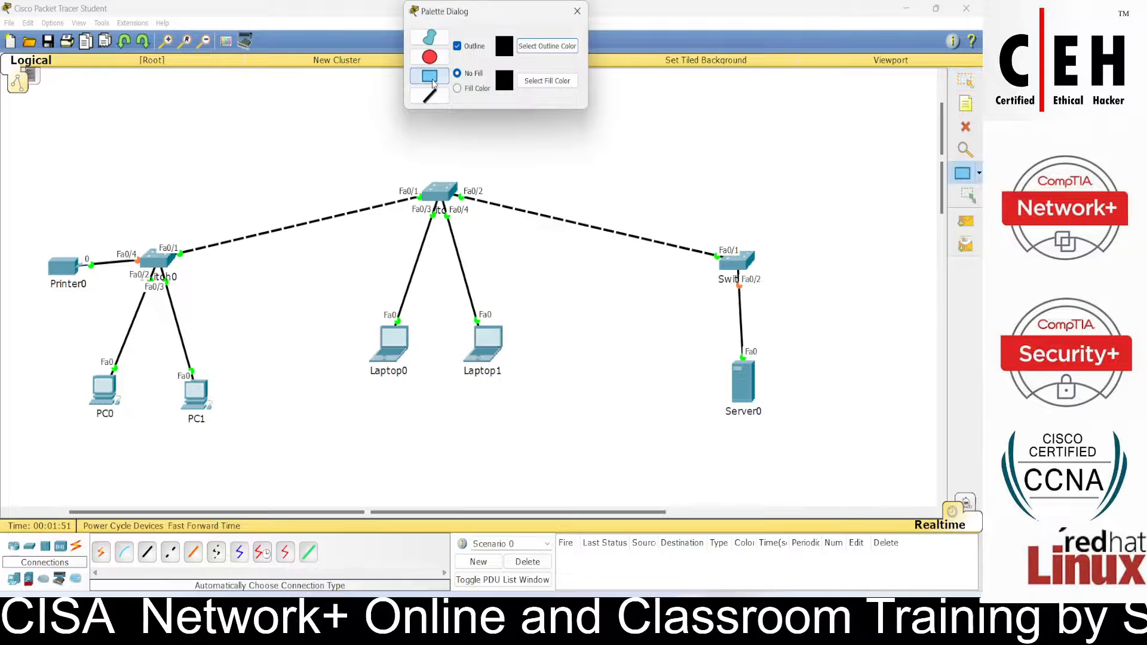
{"action": "left_click", "coordinate": [457, 89]}
{"action": "left_click", "coordinate": [547, 80]}
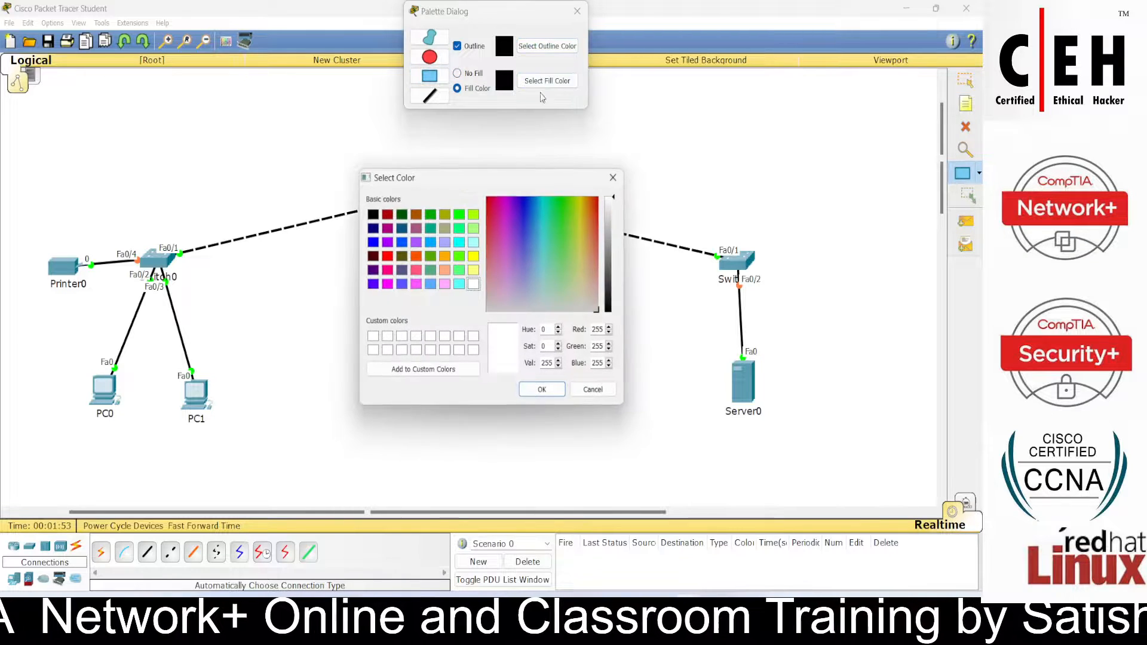
{"action": "left_click", "coordinate": [473, 255]}
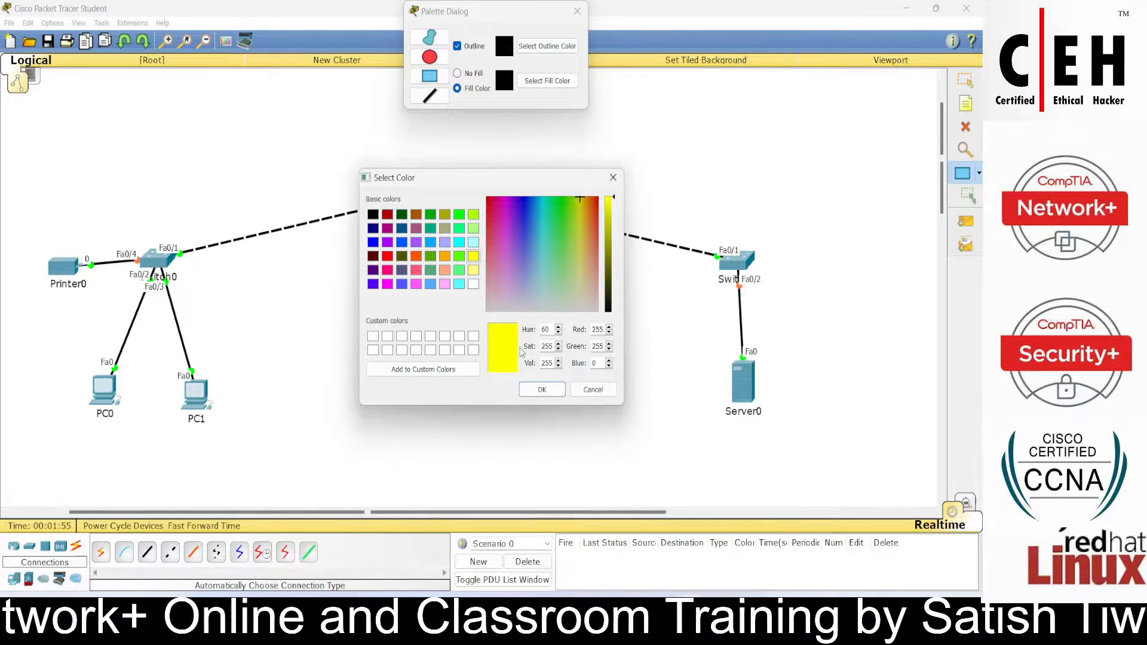
{"action": "left_click", "coordinate": [541, 390]}
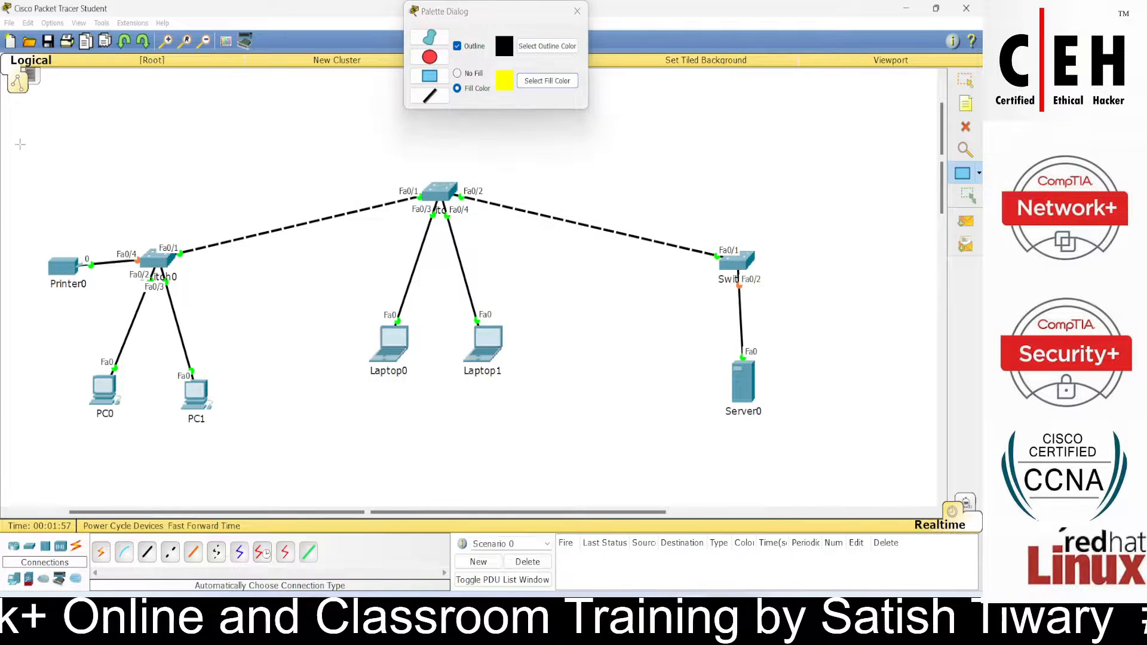
{"action": "left_click_drag", "start_coordinate": [19, 143], "coordinate": [877, 504]}
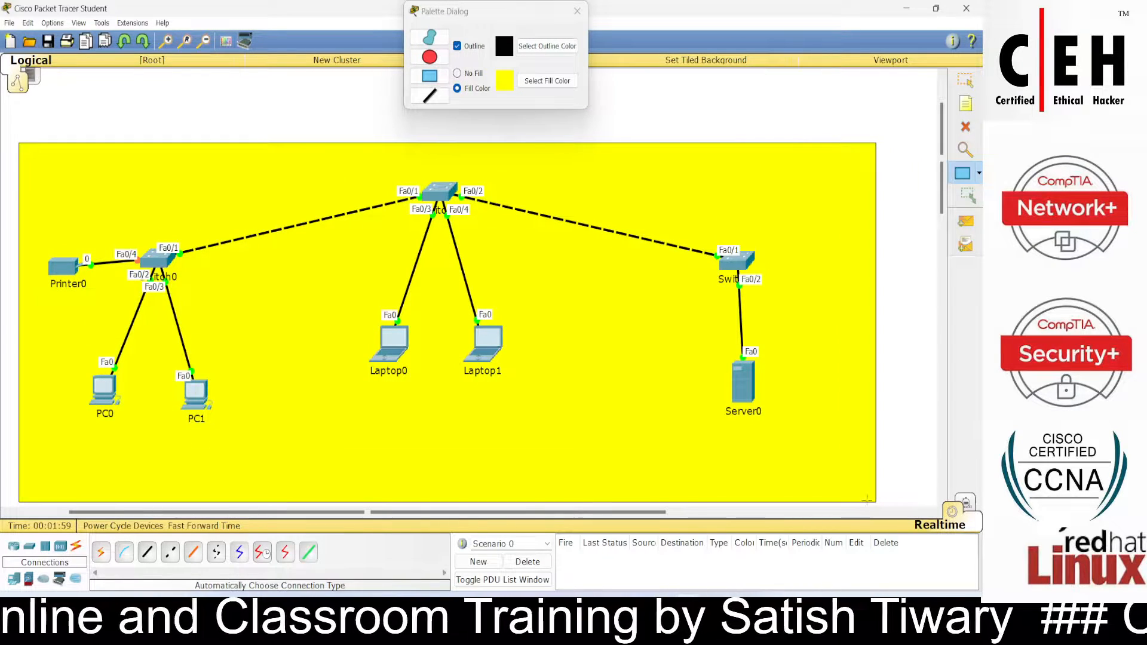
{"action": "left_click", "coordinate": [963, 85]}
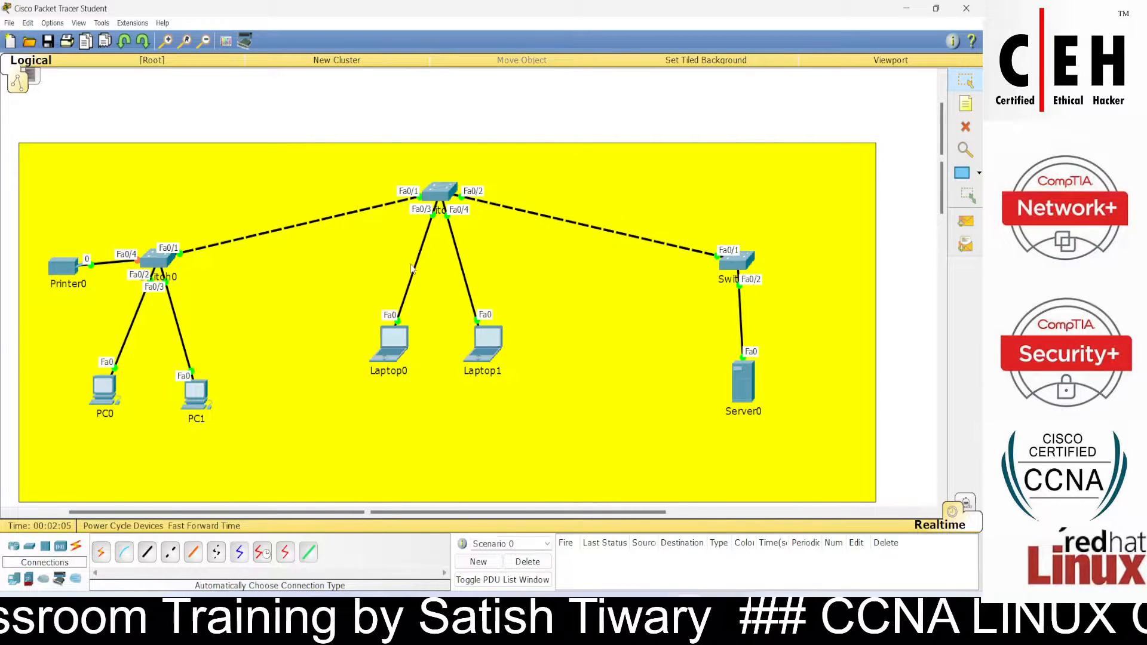
Step: Move Printer0 slightly down so that it sits just below its previous position beside Switch0
{"action": "left_click_drag", "start_coordinate": [70, 269], "coordinate": [80, 290]}
{"action": "left_click", "coordinate": [295, 302]}
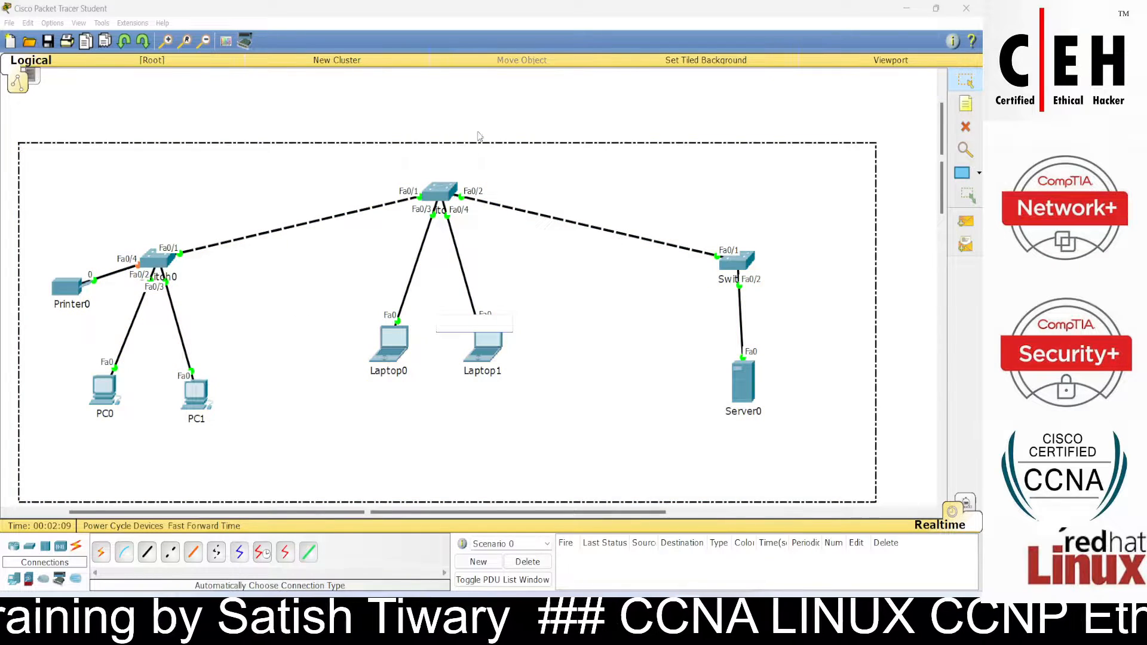
{"action": "left_click", "coordinate": [545, 99]}
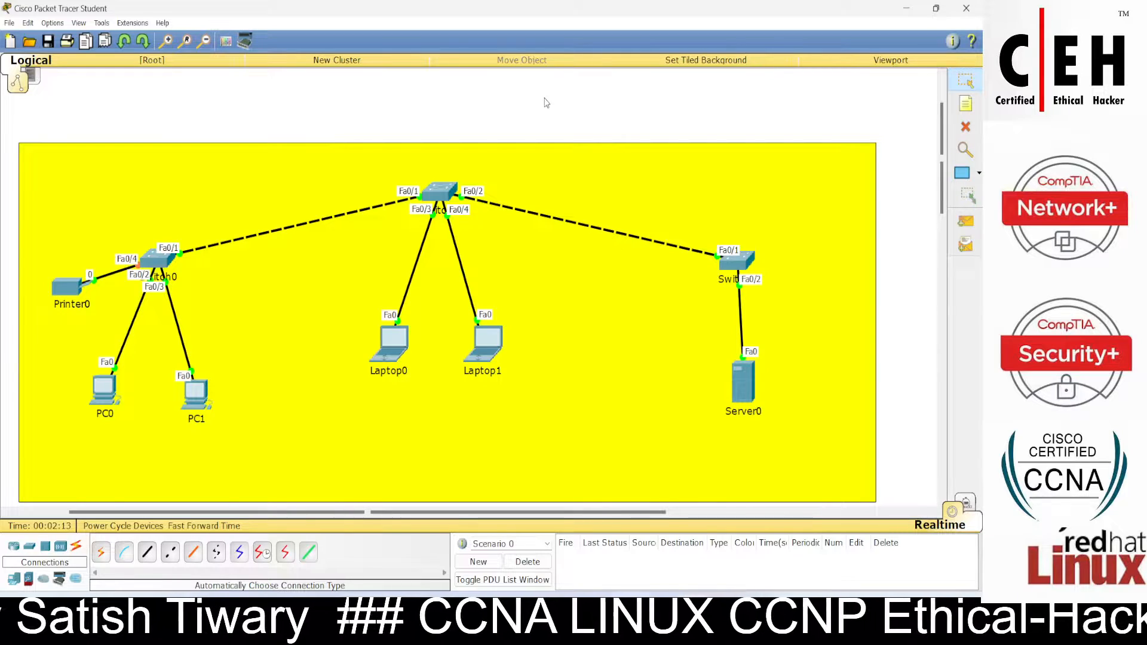
Step: Assign Server0 the static IP address 1.0.0.1 with subnet mask 255.0.0.0 on FastEthernet0
{"action": "left_click", "coordinate": [740, 418]}
{"action": "left_click", "coordinate": [746, 397]}
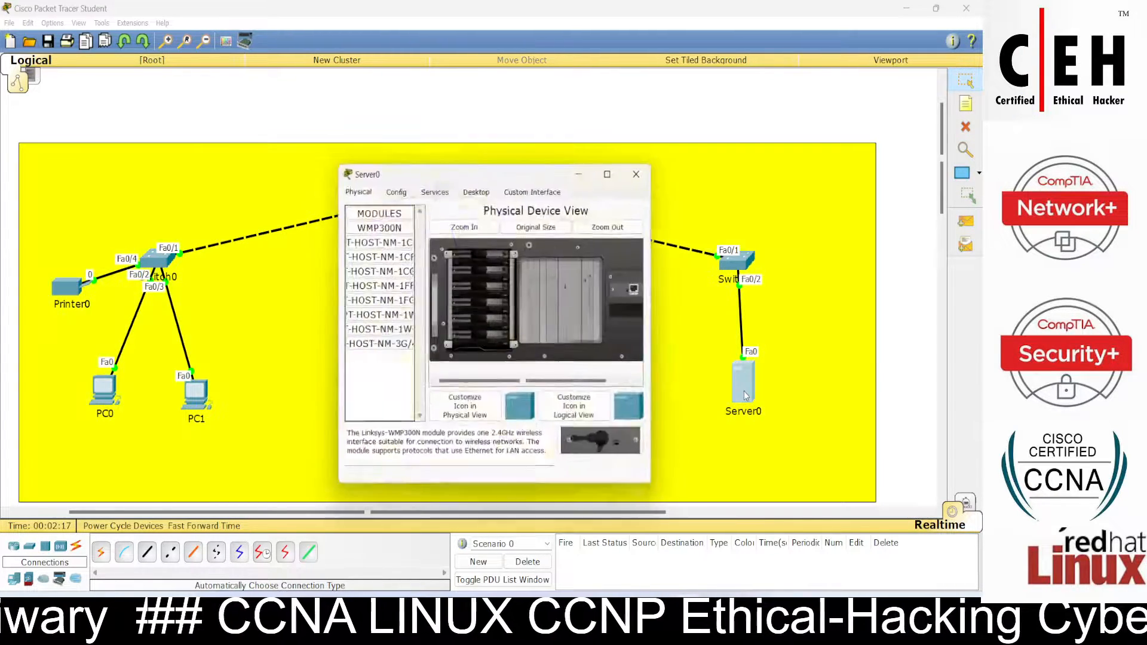
{"action": "left_click", "coordinate": [478, 187]}
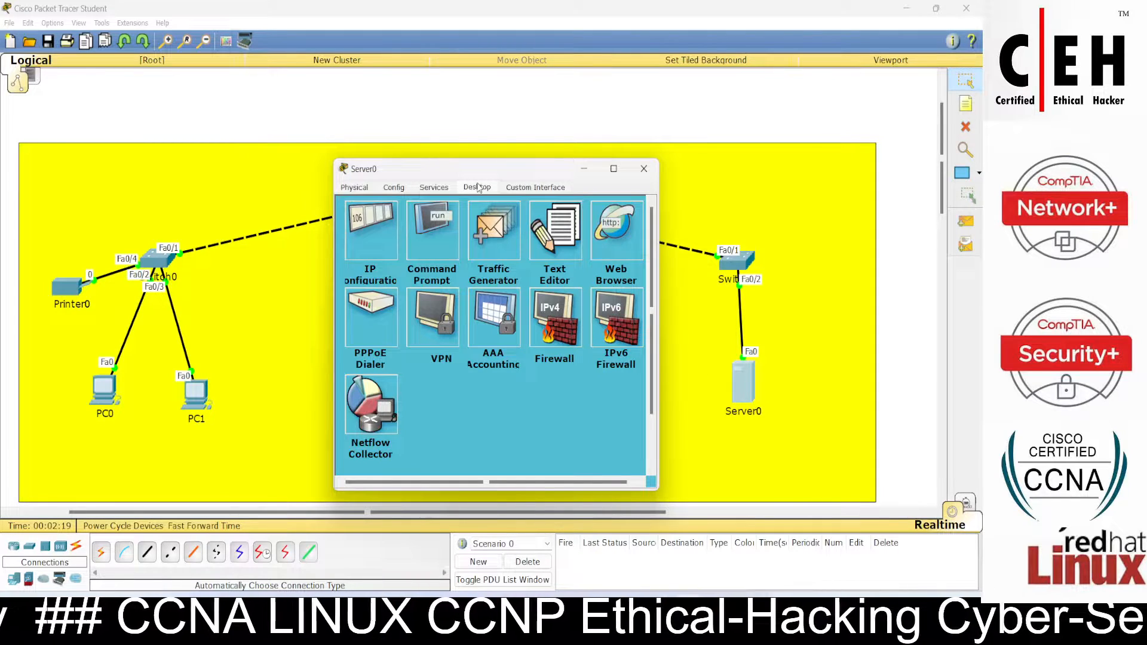
{"action": "left_click", "coordinate": [389, 230]}
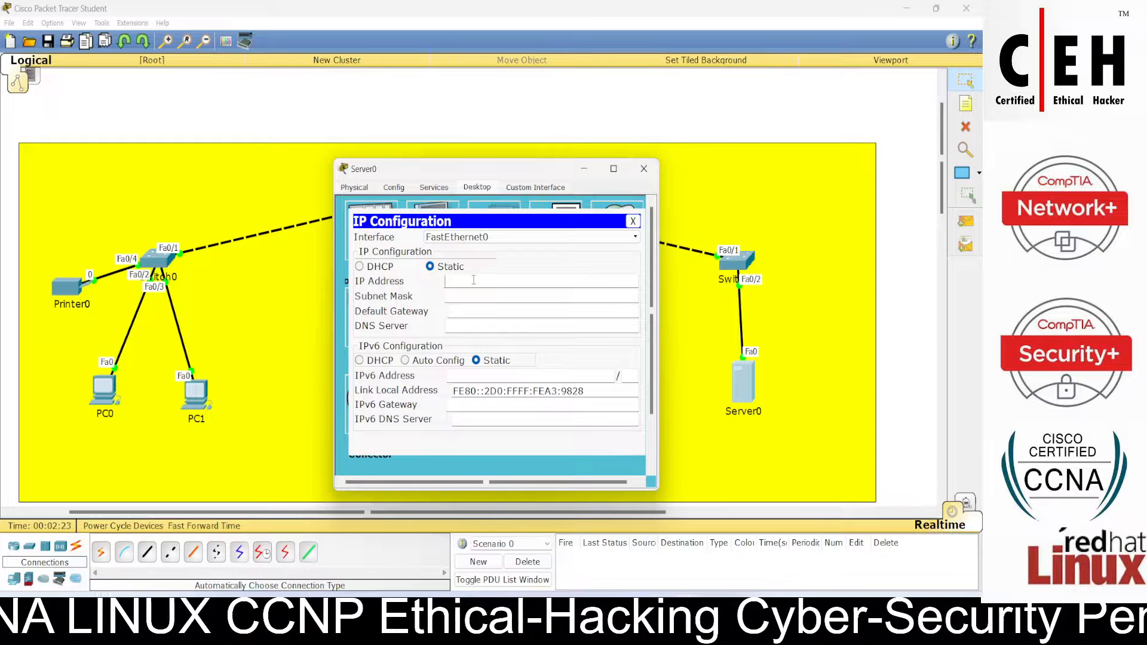
{"action": "type", "text": "1.0.0.1"}
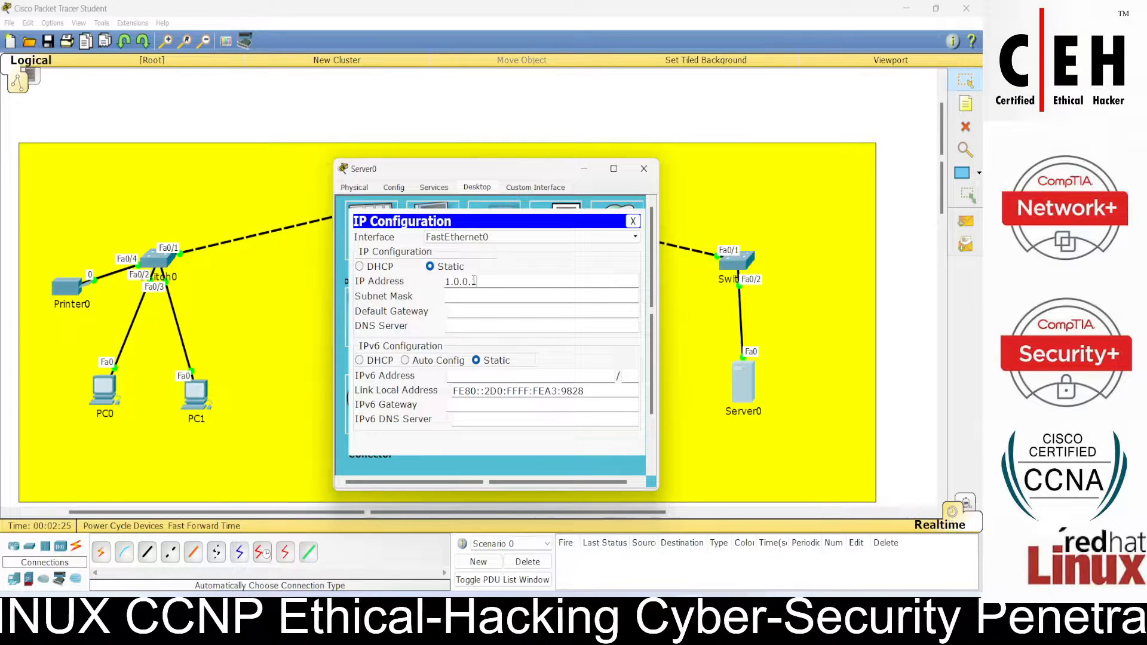
{"action": "key", "text": "Tab"}
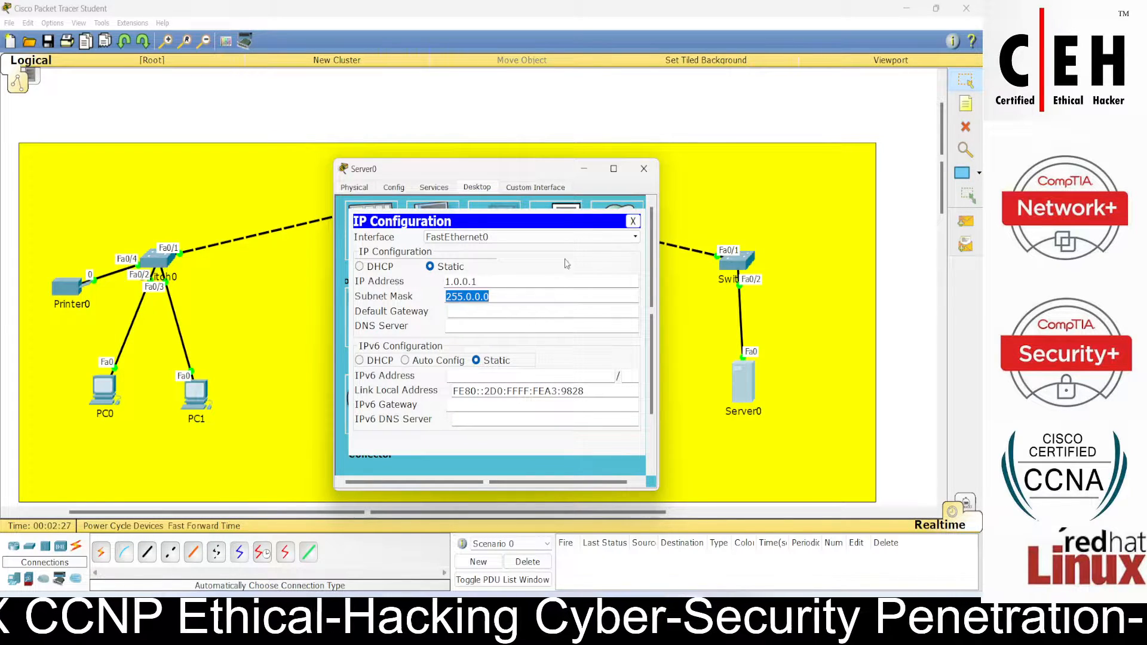
{"action": "left_click", "coordinate": [632, 222]}
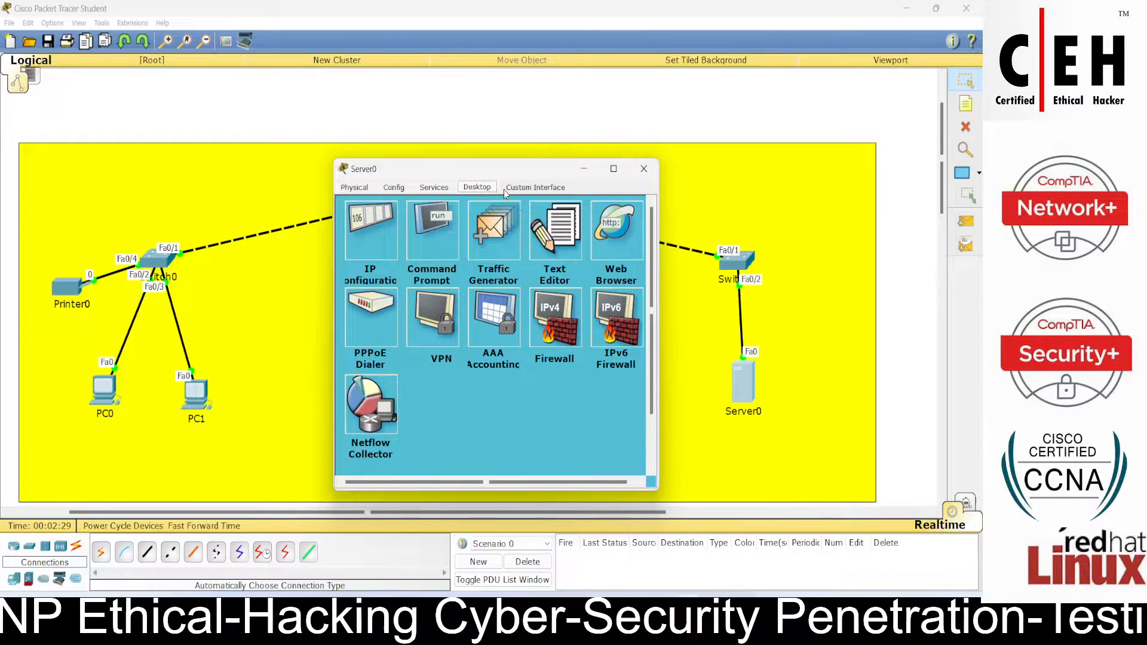
Step: Turn on the DHCP service on Server0 and save the serverPool settings
{"action": "left_click_drag", "start_coordinate": [496, 176], "coordinate": [563, 174]}
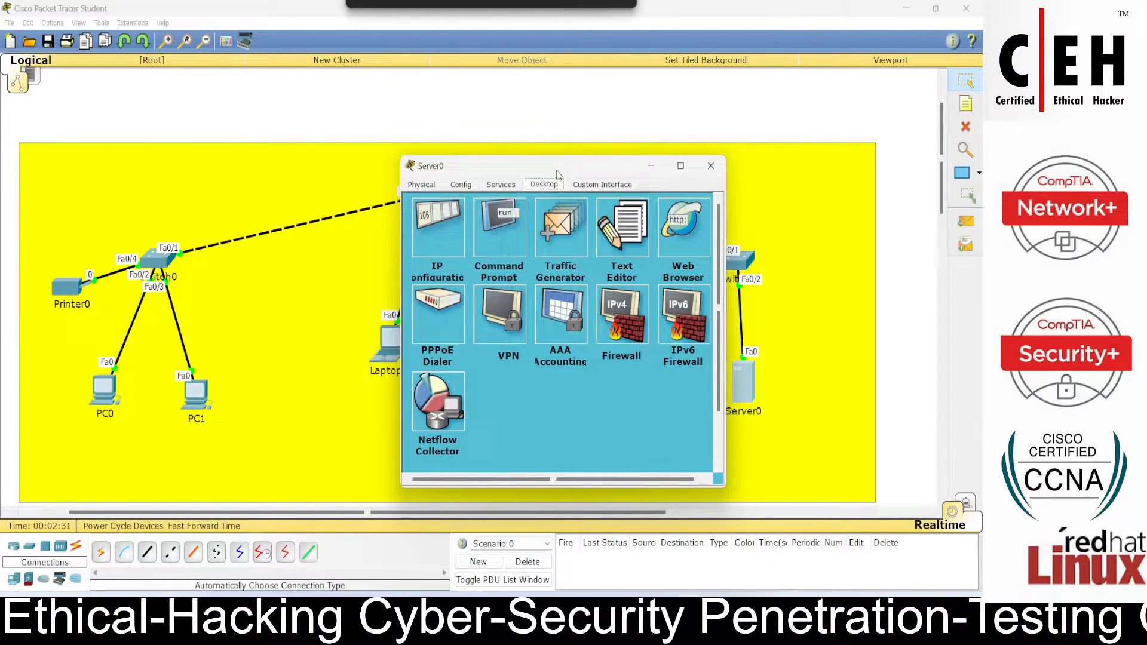
{"action": "left_click", "coordinate": [513, 188]}
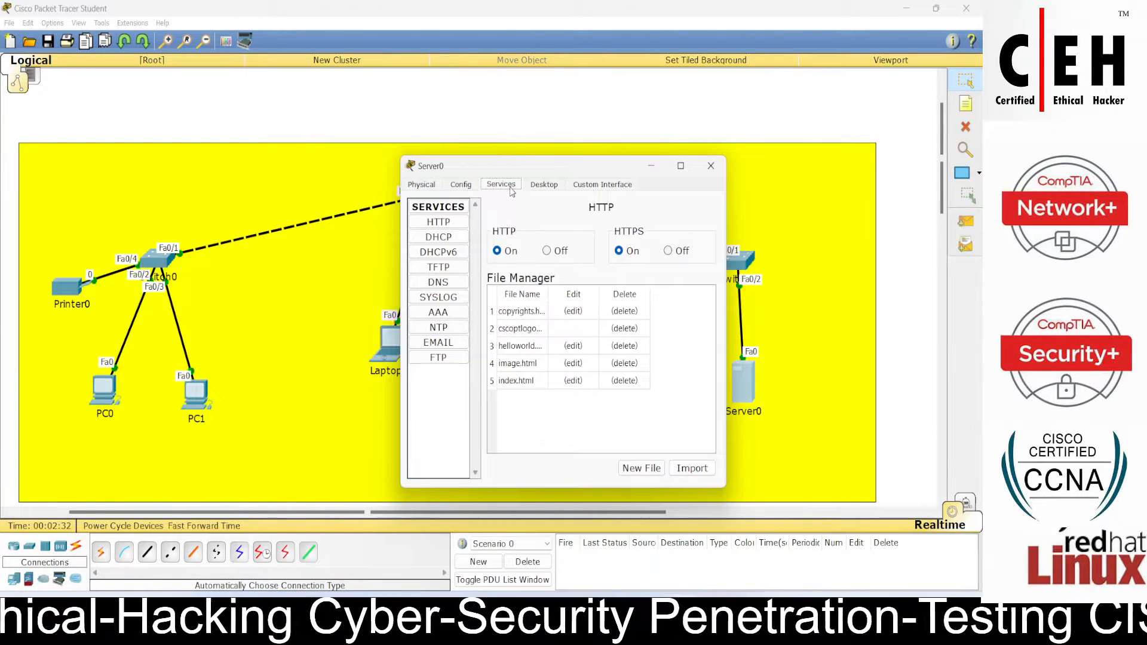
{"action": "left_click", "coordinate": [445, 239]}
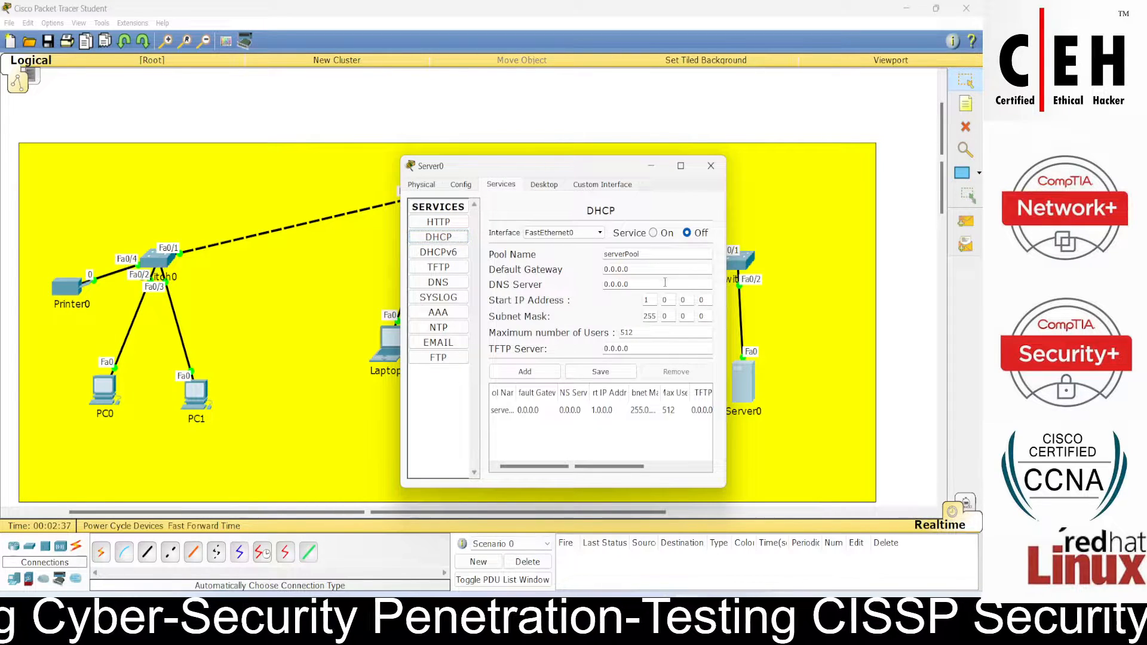
{"action": "left_click", "coordinate": [664, 235]}
{"action": "left_click", "coordinate": [601, 372]}
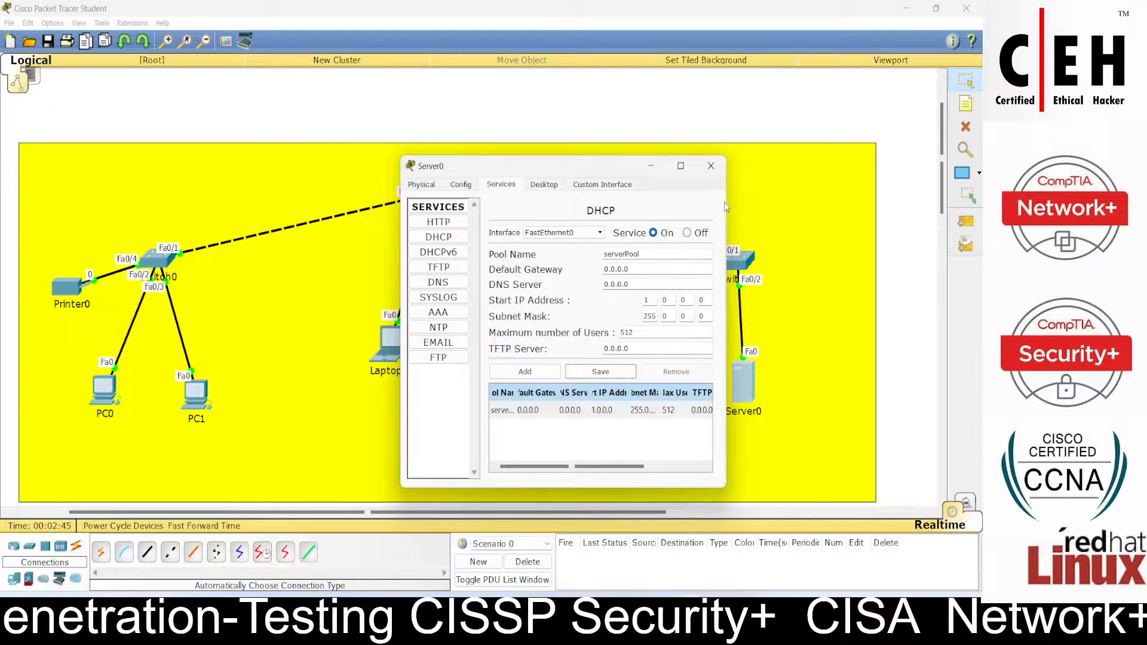
{"action": "left_click", "coordinate": [711, 167]}
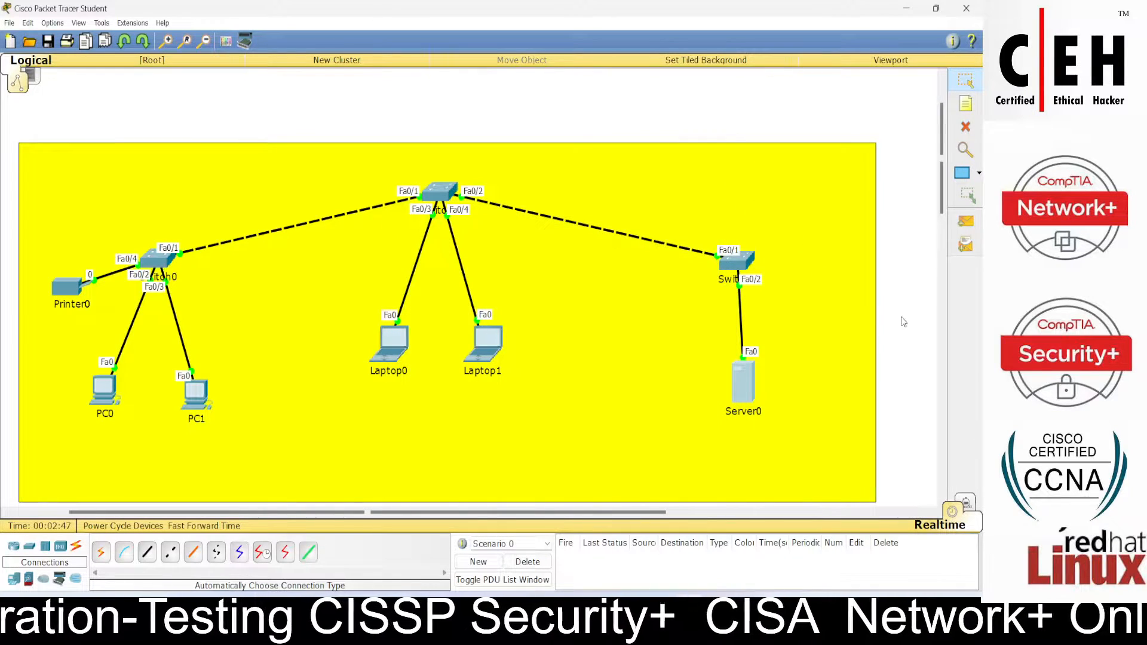
Step: Add a note reading "DHCP" and place it directly beneath the Server0 label
{"action": "left_click", "coordinate": [966, 102]}
{"action": "left_click", "coordinate": [720, 430]}
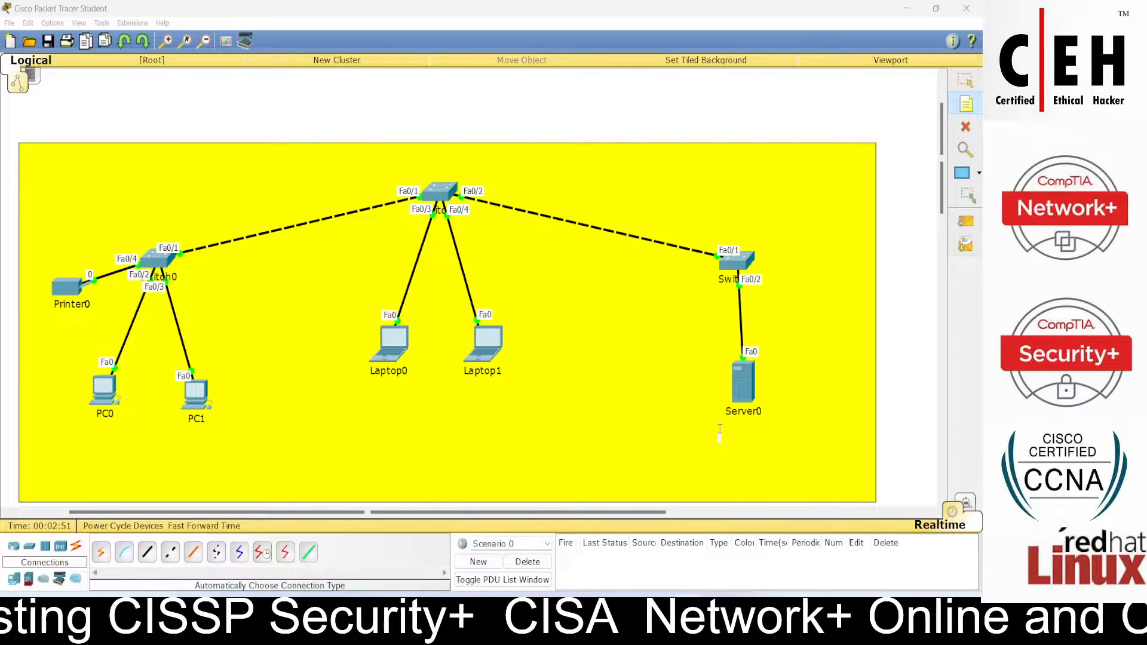
{"action": "type", "text": "DHCP"}
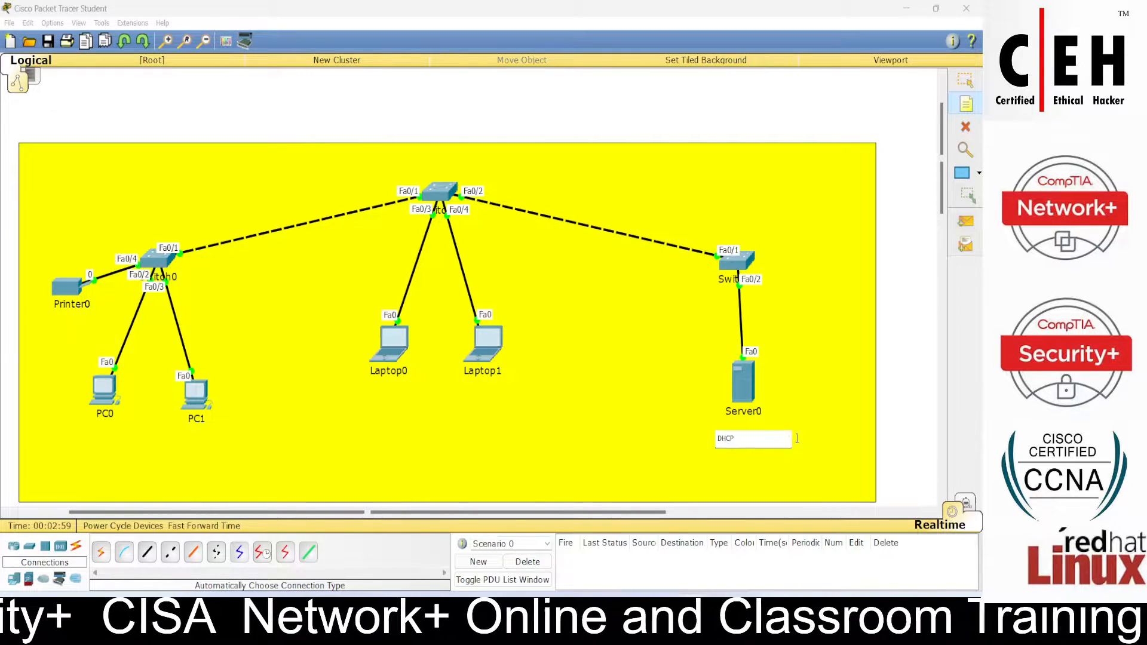
{"action": "left_click", "coordinate": [895, 371]}
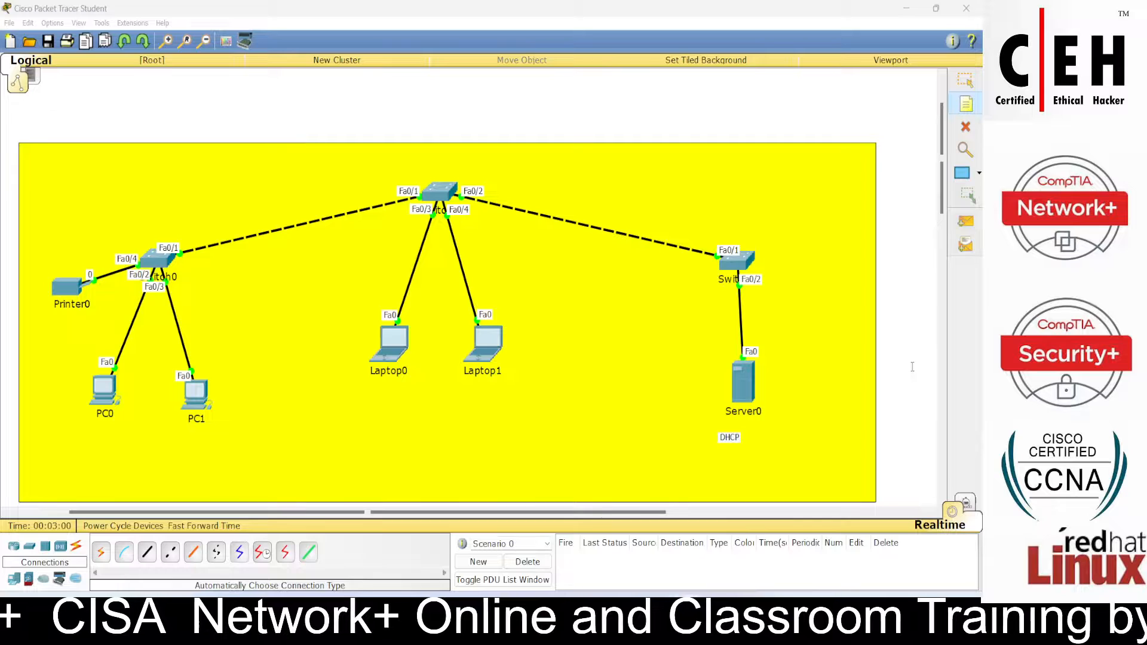
{"action": "left_click", "coordinate": [966, 80]}
{"action": "left_click_drag", "start_coordinate": [746, 441], "coordinate": [755, 431]}
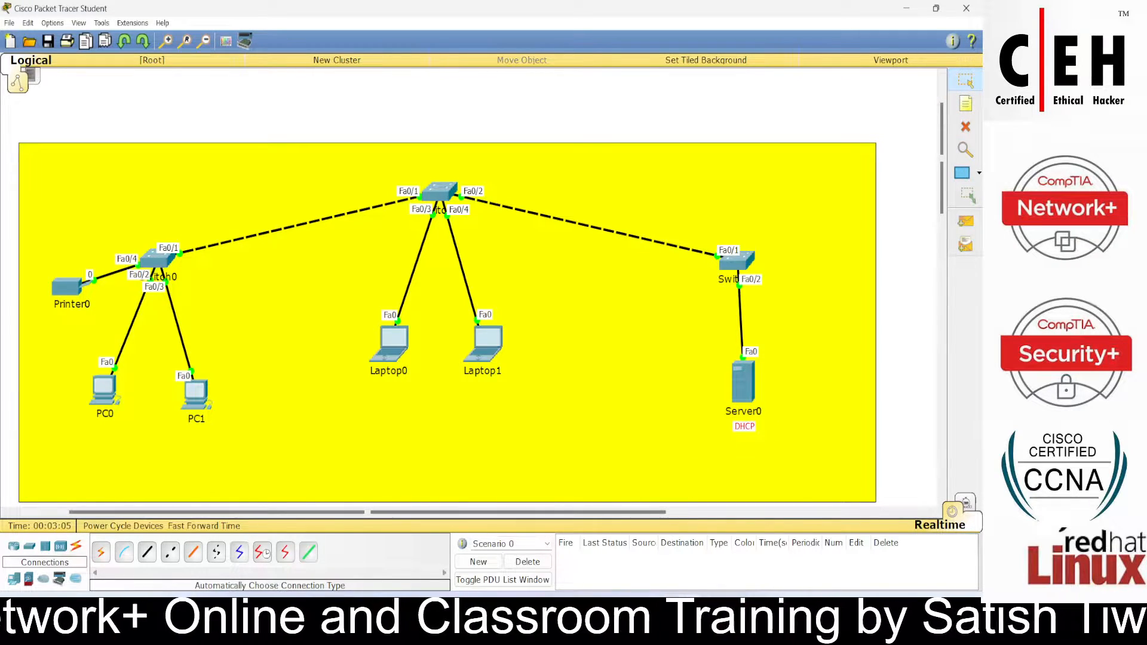
Step: Switch to Chrome, review the Google results for "dhcp port number", and return to Packet Tracer
{"action": "mouse_move", "coordinate": [634, 633]}
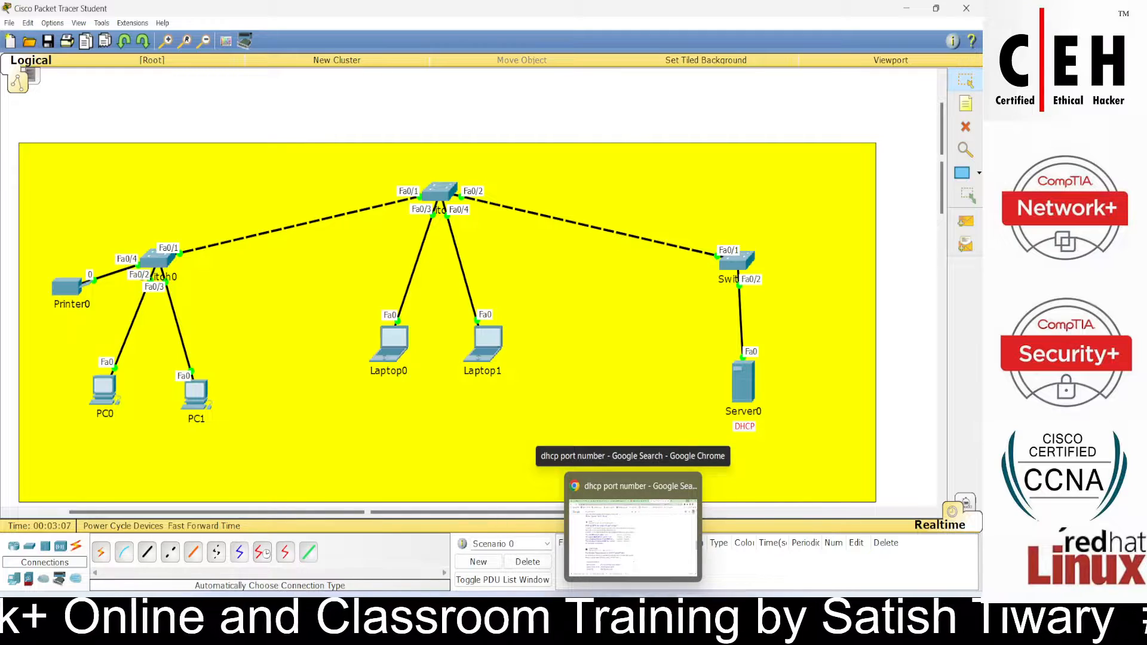
{"action": "left_click", "coordinate": [633, 538]}
{"action": "scroll", "coordinate": [243, 219], "scroll_direction": "up", "scroll_amount": 4}
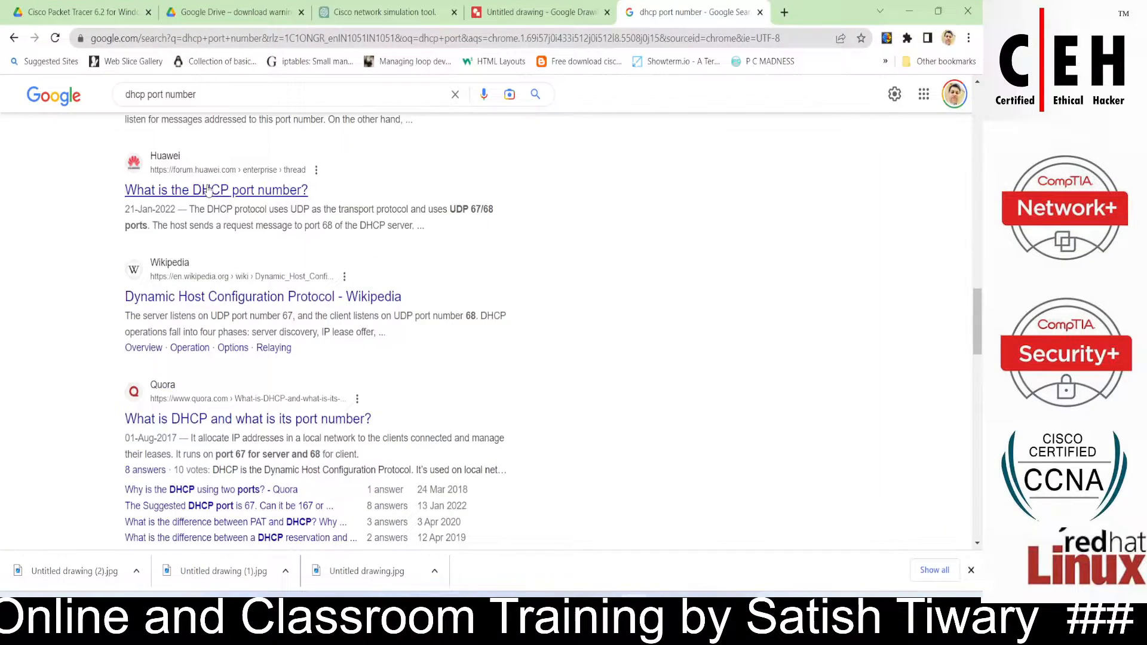
{"action": "left_click", "coordinate": [210, 105]}
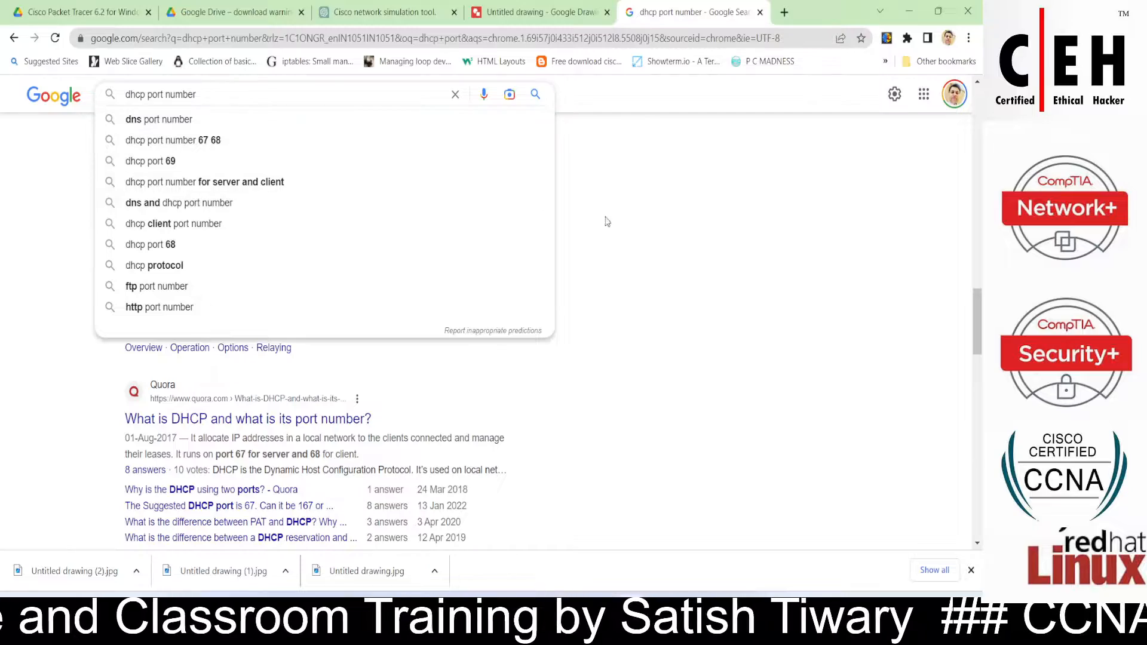
{"action": "scroll", "coordinate": [666, 256], "scroll_direction": "up", "scroll_amount": 6}
{"action": "scroll", "coordinate": [447, 291], "scroll_direction": "up", "scroll_amount": 10}
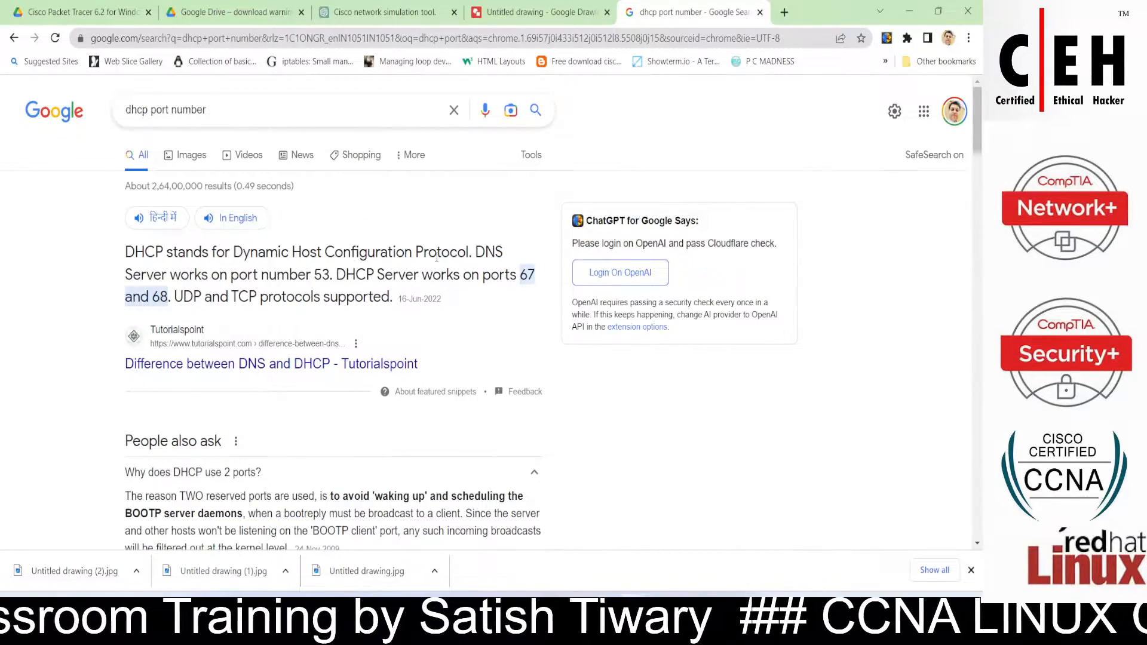
{"action": "left_click_drag", "start_coordinate": [336, 274], "coordinate": [250, 301]}
{"action": "left_click", "coordinate": [744, 460]}
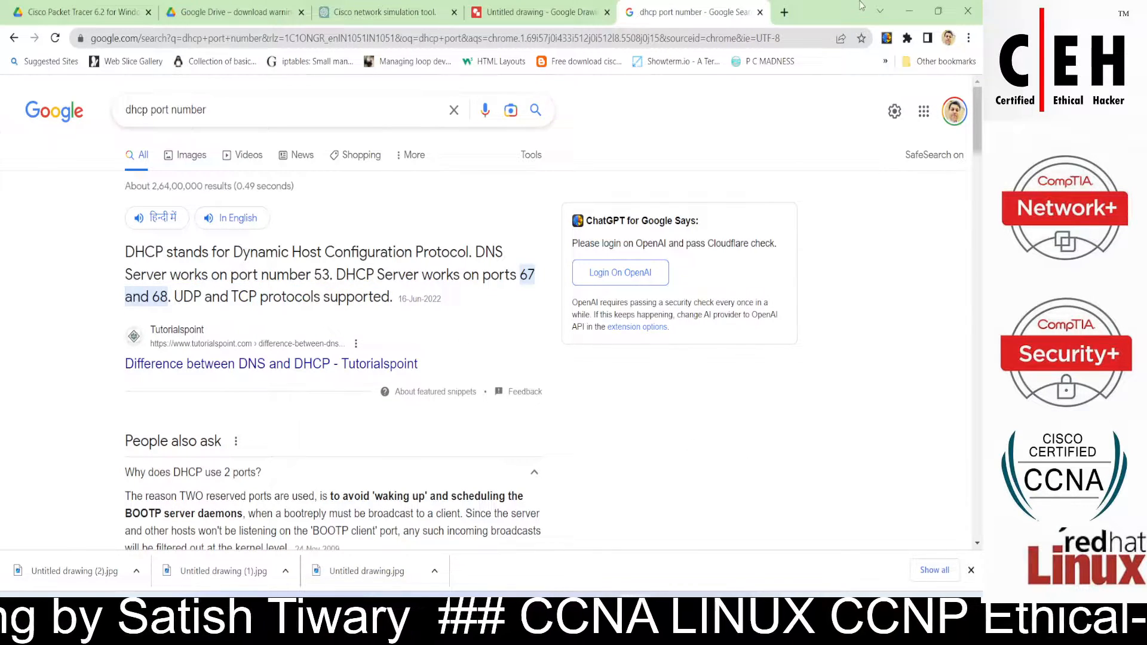
{"action": "left_click", "coordinate": [909, 12]}
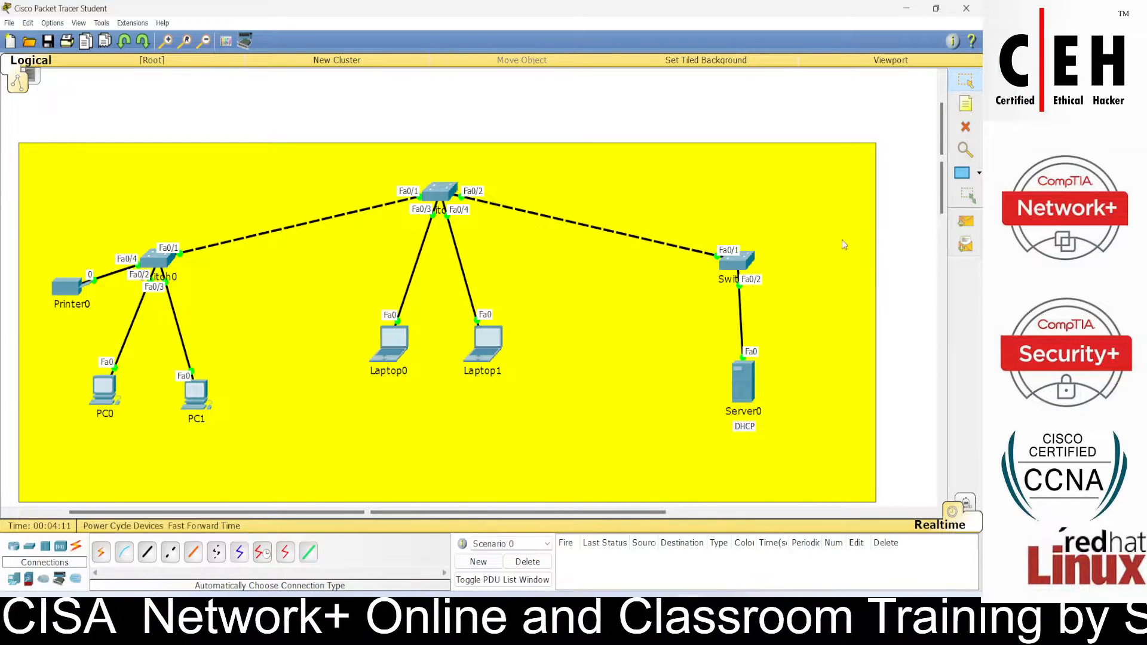
Step: Set Laptop1's IP configuration to obtain its address through DHCP
{"action": "left_click", "coordinate": [490, 349]}
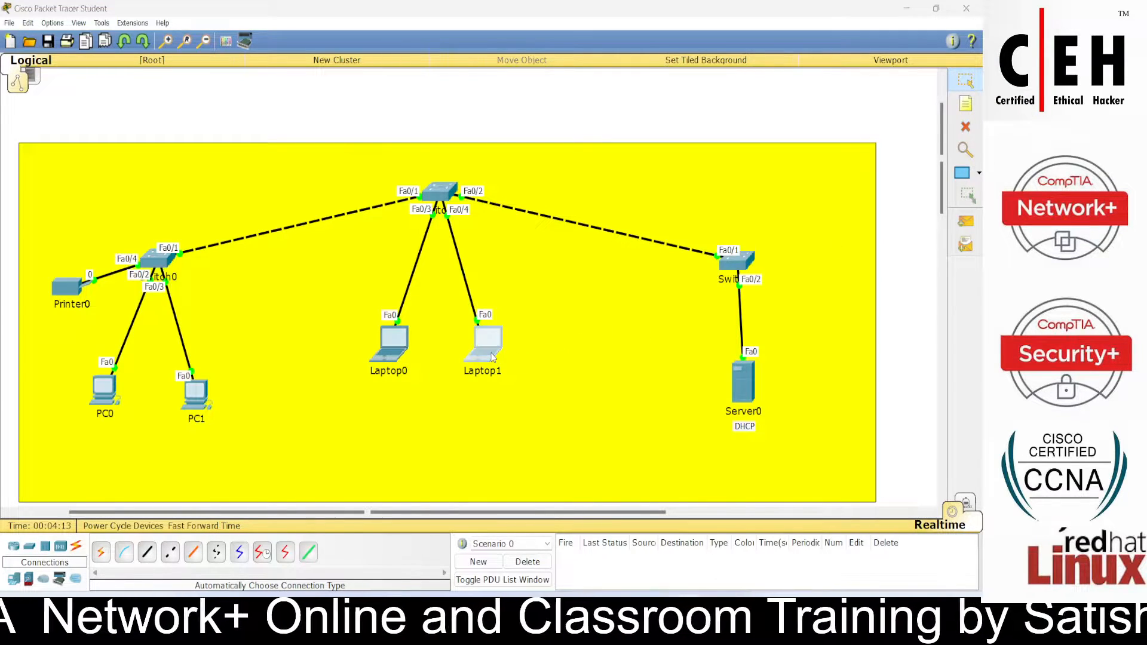
{"action": "left_click_drag", "start_coordinate": [475, 167], "coordinate": [739, 141]}
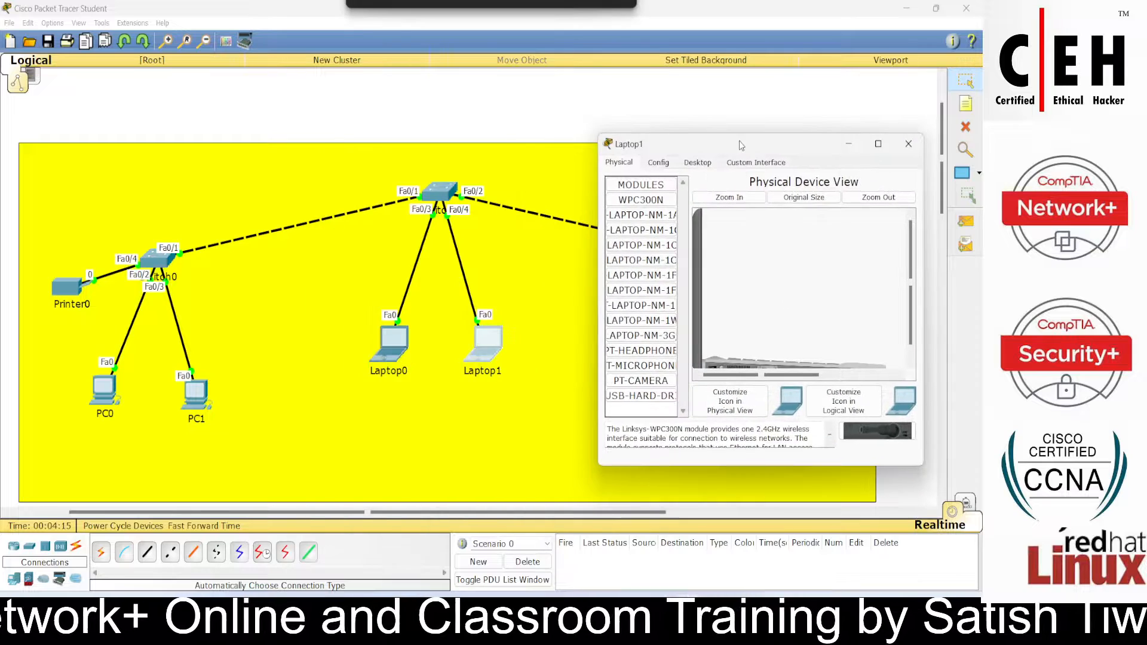
{"action": "left_click", "coordinate": [696, 165]}
{"action": "left_click", "coordinate": [654, 202]}
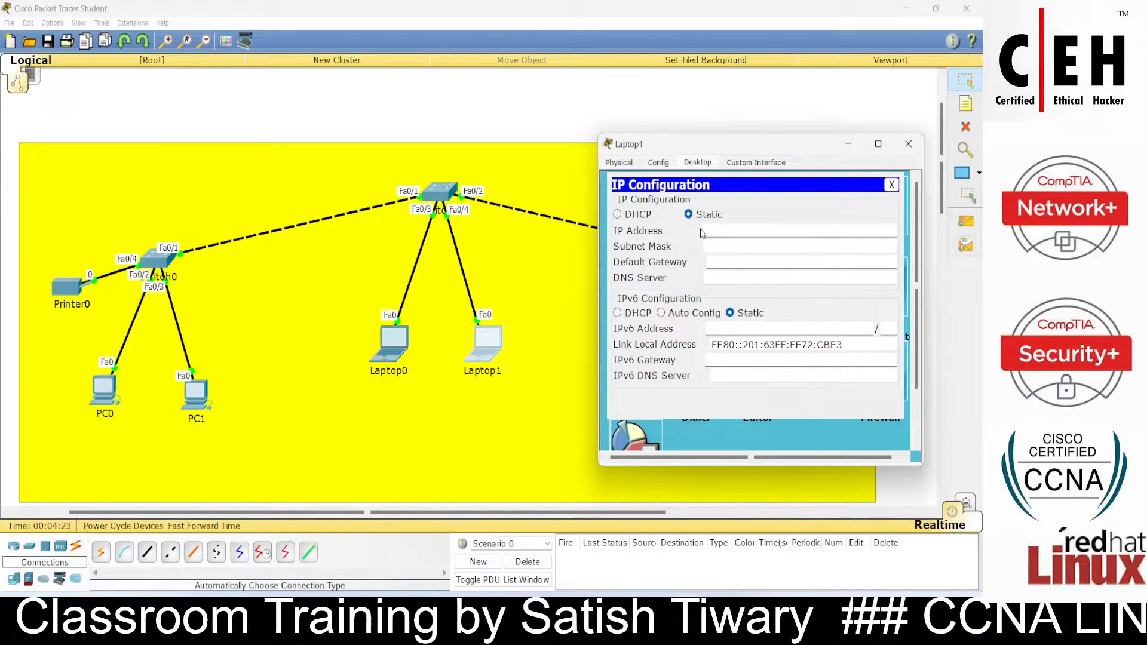
{"action": "left_click", "coordinate": [651, 219]}
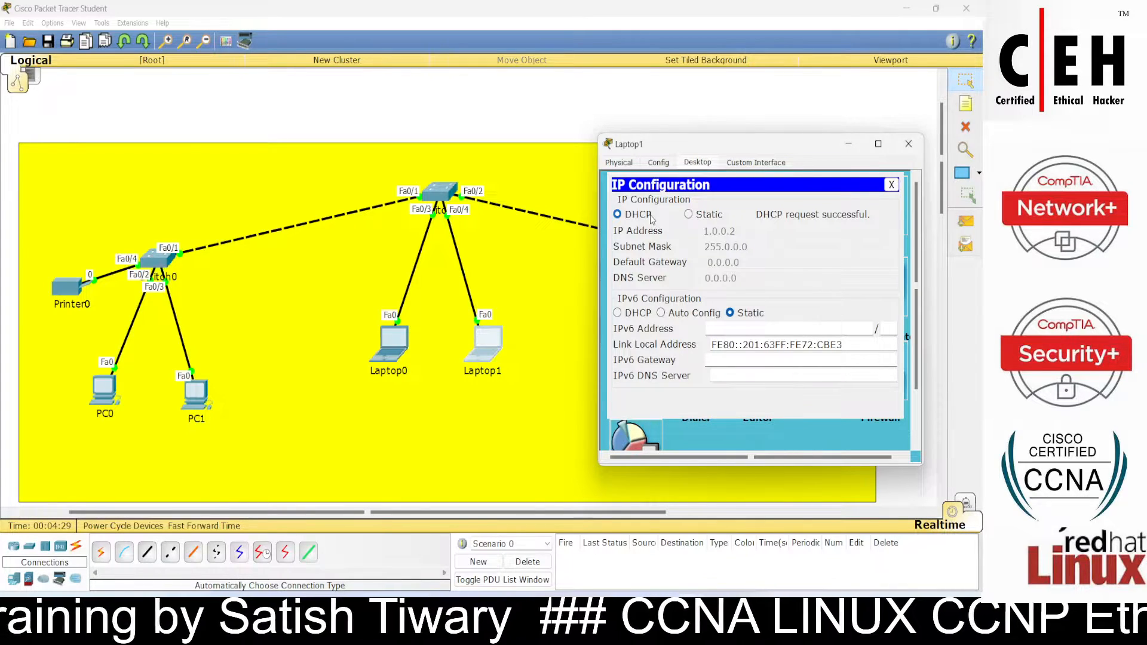
{"action": "left_click", "coordinate": [909, 144]}
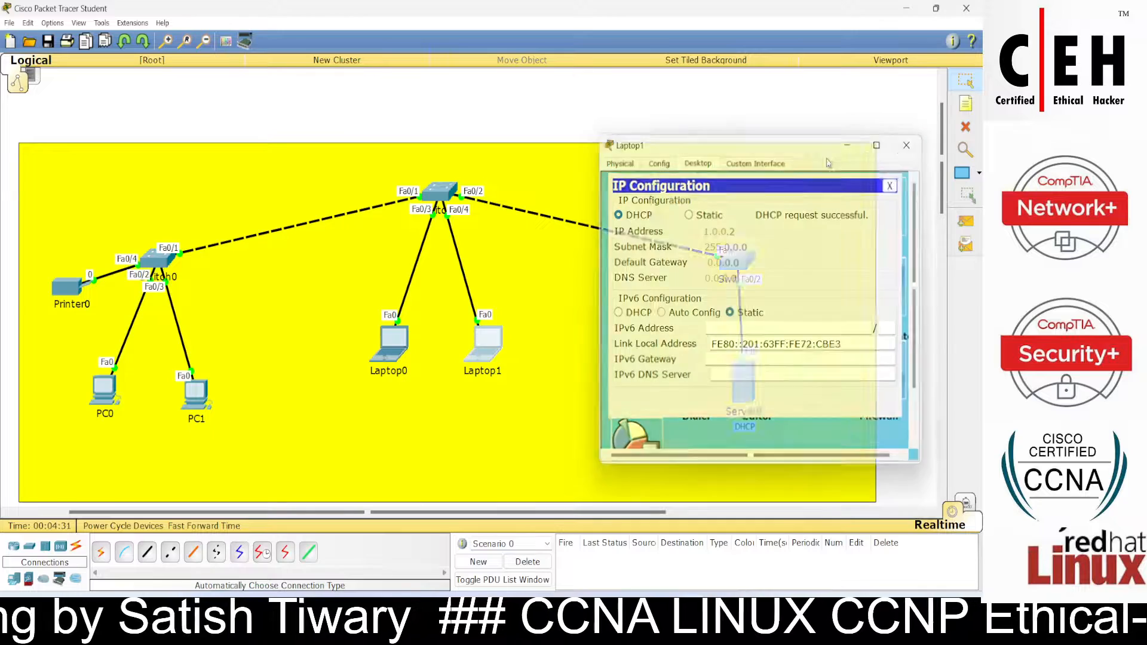
Step: Set Laptop0's IP configuration to obtain its address through DHCP
{"action": "left_click", "coordinate": [395, 344]}
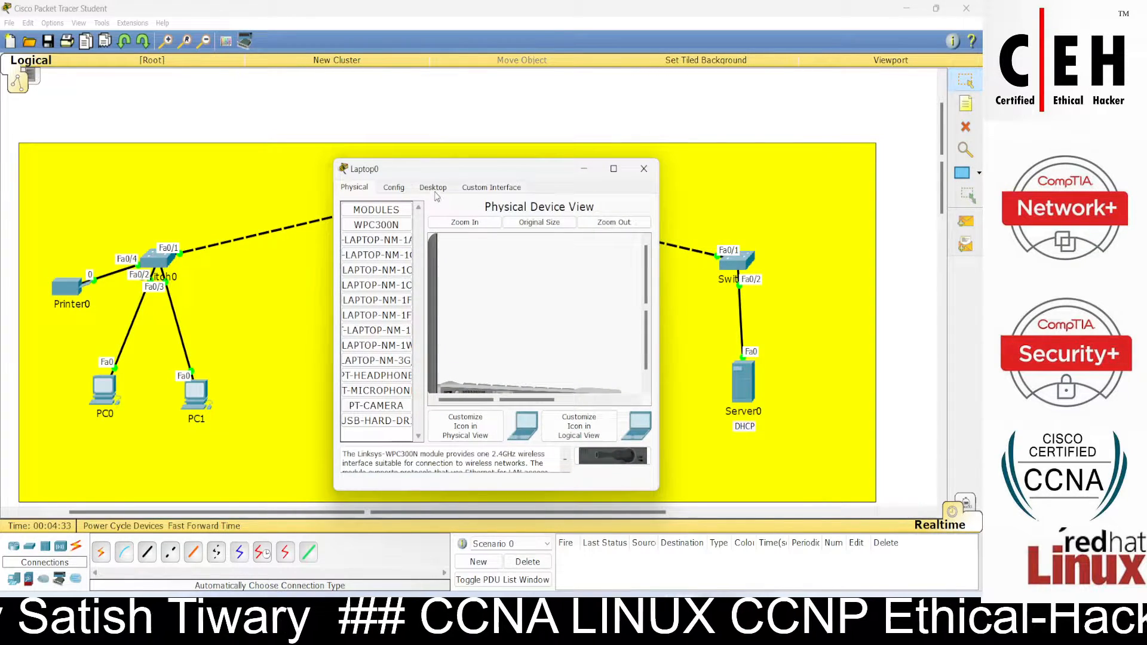
{"action": "left_click", "coordinate": [433, 187]}
{"action": "left_click", "coordinate": [374, 221]}
{"action": "left_click", "coordinate": [376, 240]}
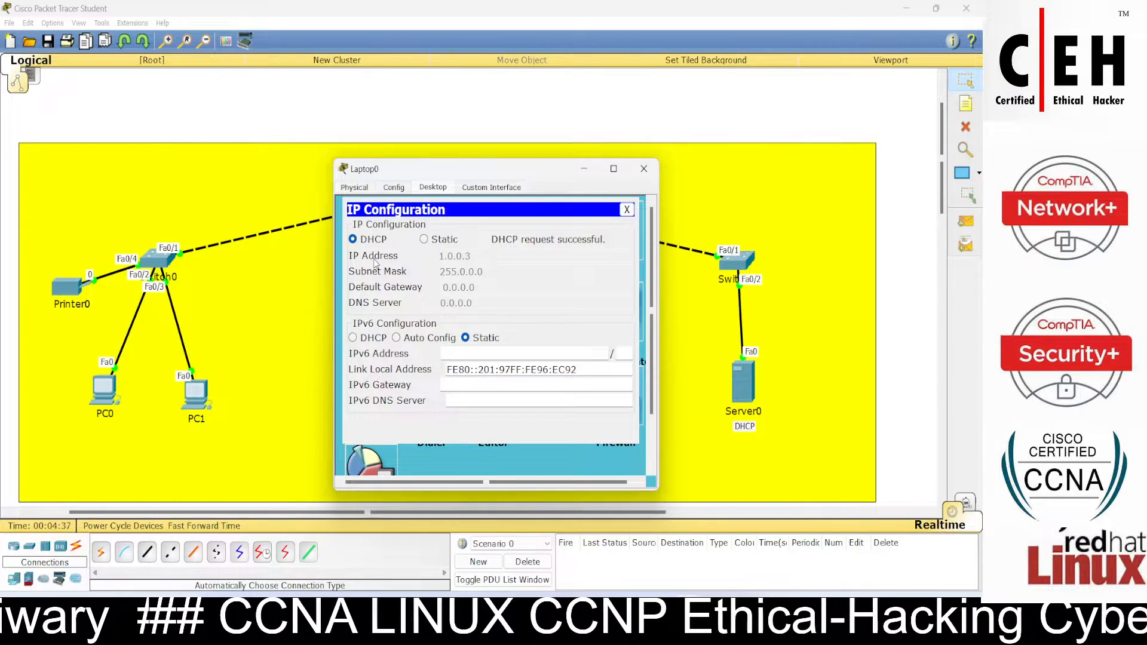
{"action": "left_click", "coordinate": [644, 169]}
Step: Set PC1's IP configuration to obtain its address through DHCP
{"action": "left_click", "coordinate": [197, 392]}
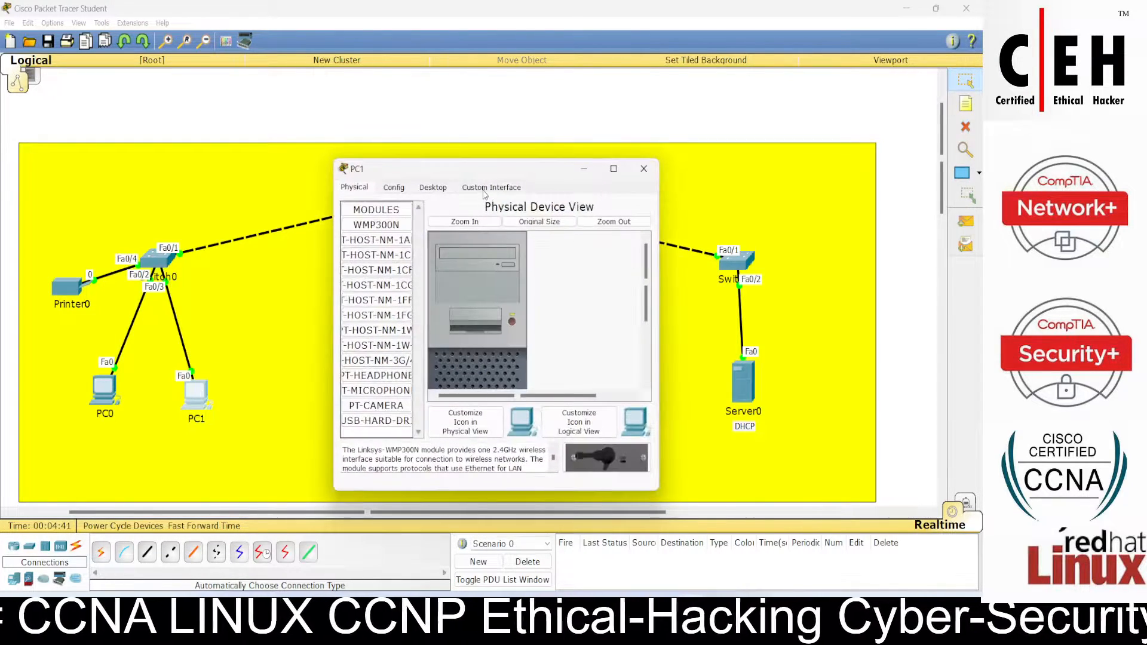
{"action": "left_click", "coordinate": [432, 187]}
{"action": "left_click", "coordinate": [375, 237]}
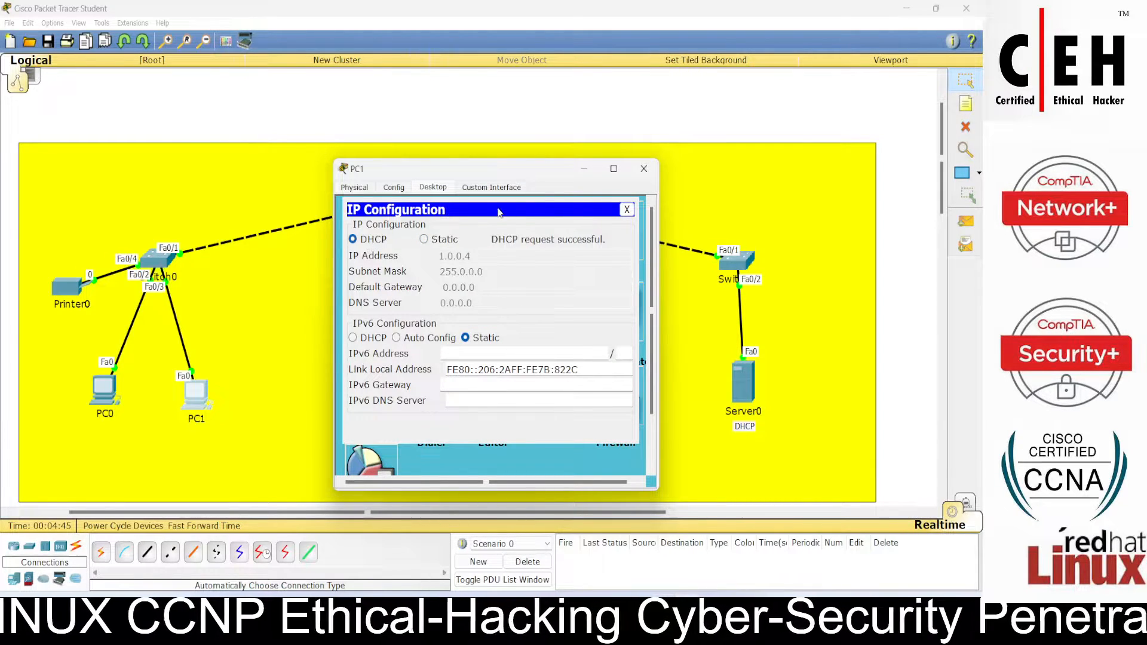
{"action": "left_click", "coordinate": [644, 170]}
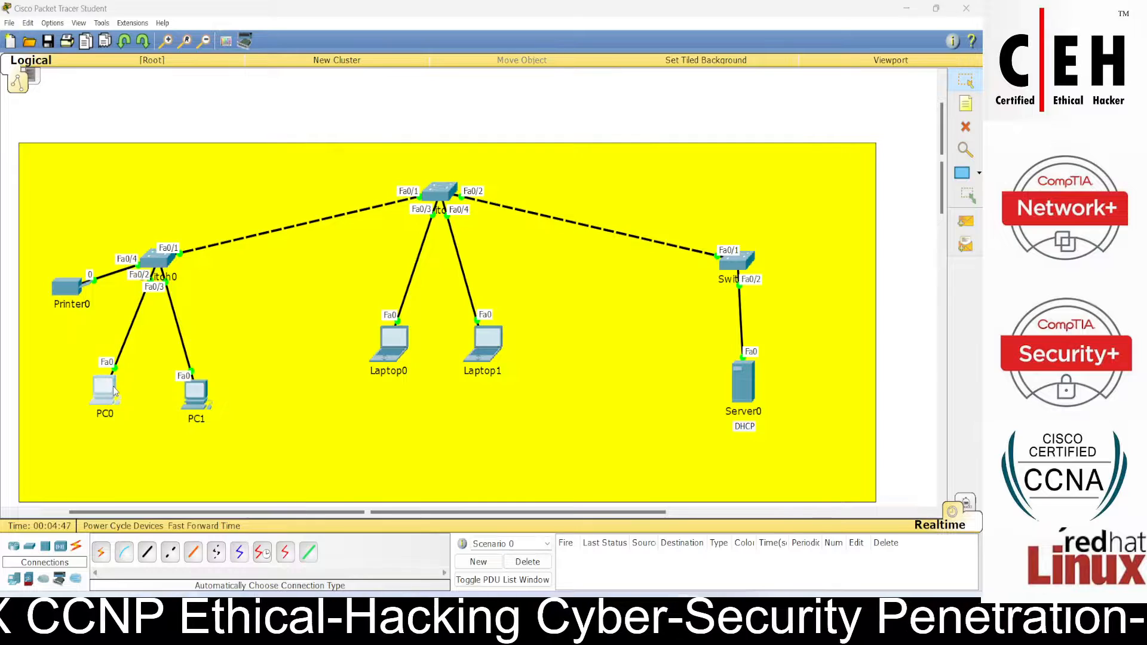
Step: Set PC0's IP configuration to obtain its address through DHCP
{"action": "left_click", "coordinate": [104, 391]}
{"action": "left_click", "coordinate": [434, 189]}
{"action": "left_click", "coordinate": [374, 221]}
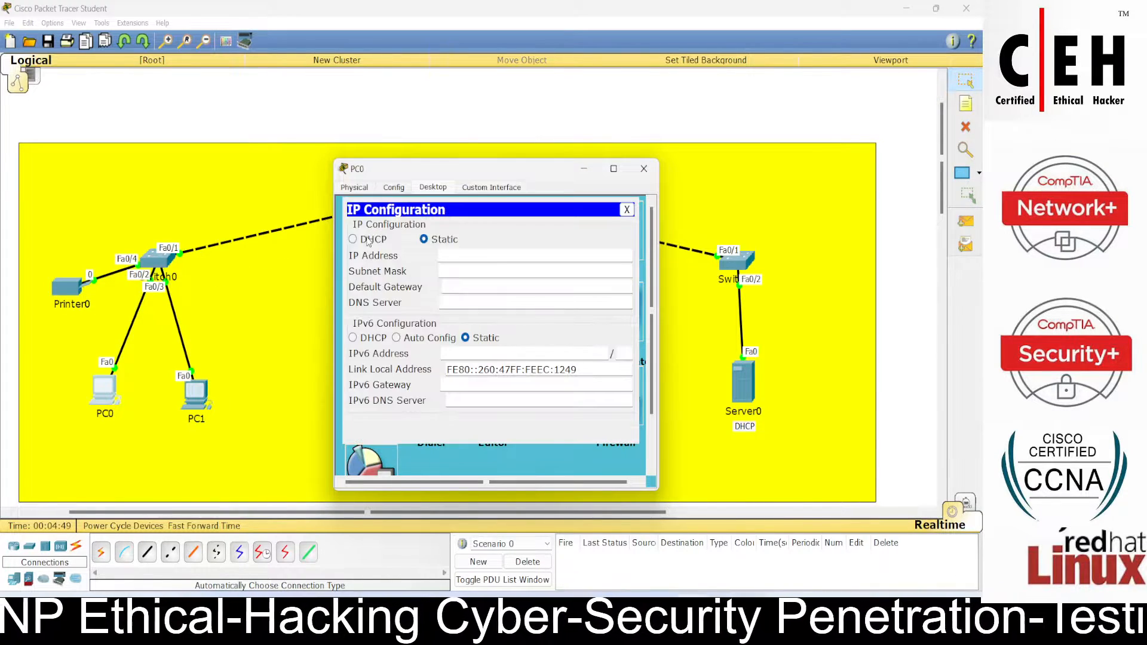
{"action": "left_click", "coordinate": [371, 241]}
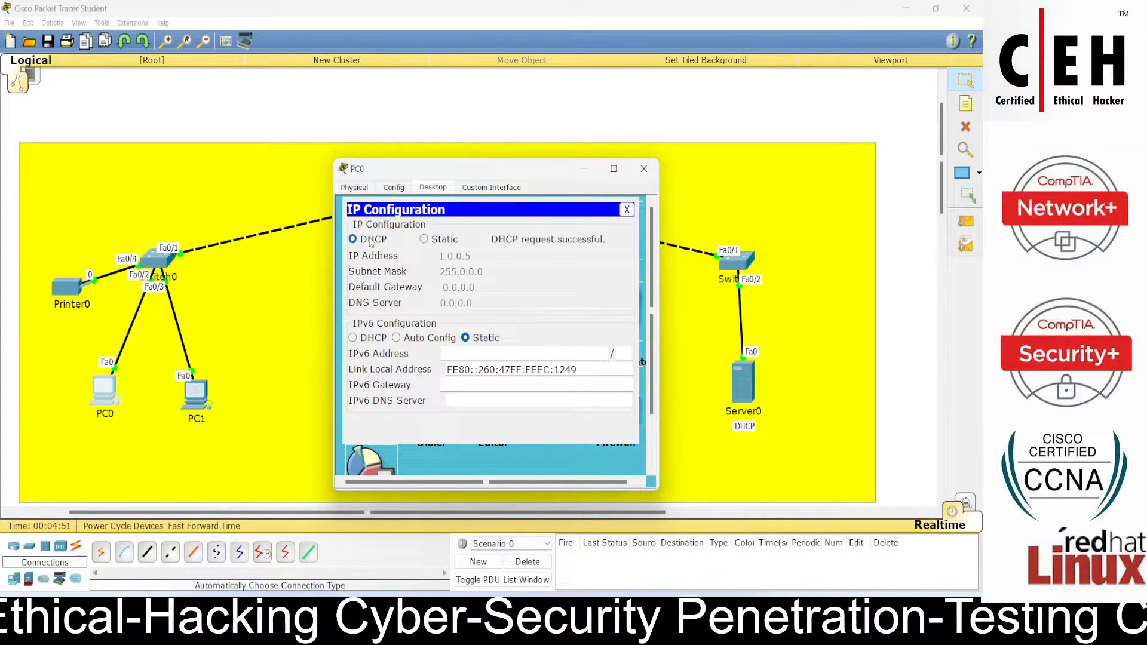
{"action": "left_click", "coordinate": [640, 171]}
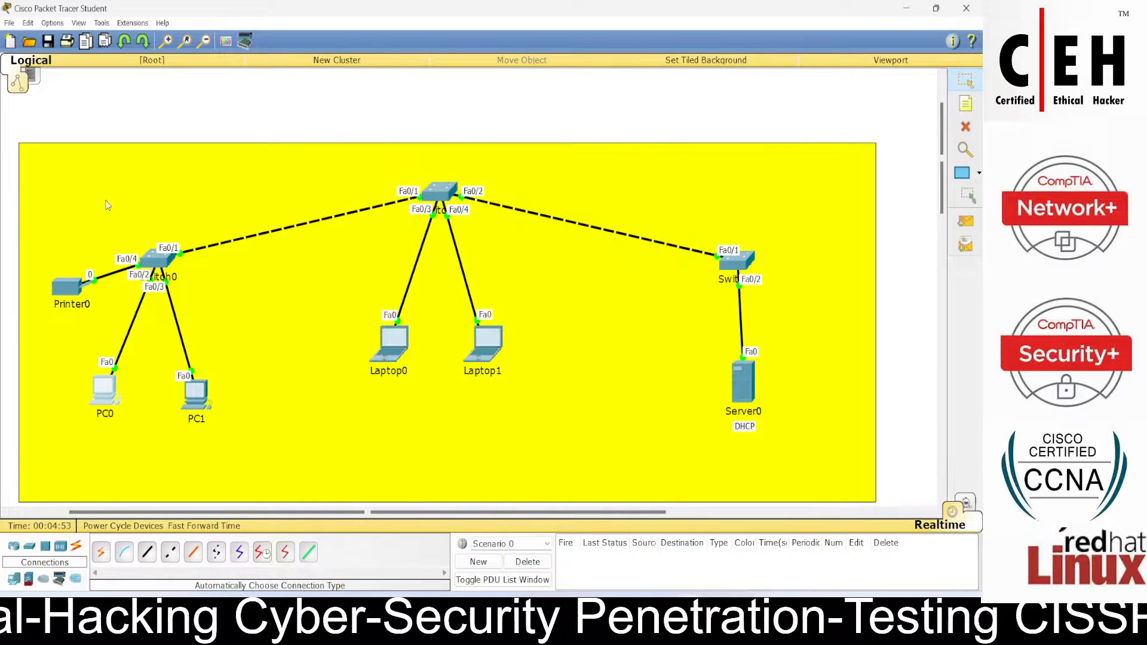
Step: Switch the IP configuration of Printer0's FastEthernet0 interface to DHCP
{"action": "left_click", "coordinate": [68, 287]}
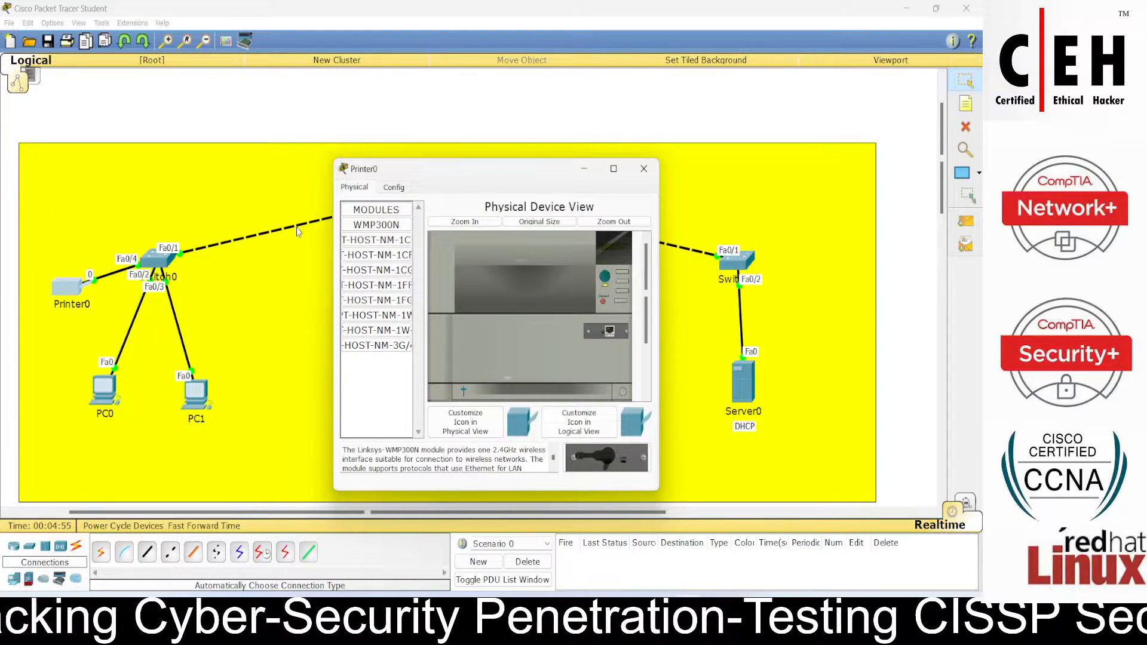
{"action": "left_click", "coordinate": [398, 192]}
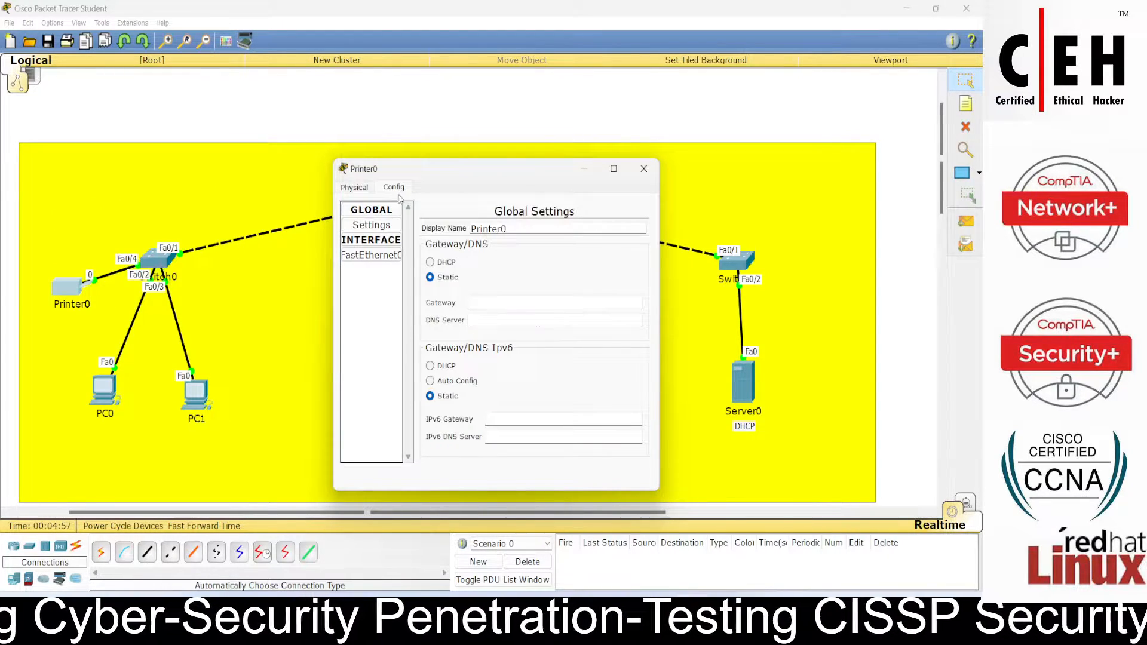
{"action": "left_click", "coordinate": [375, 256]}
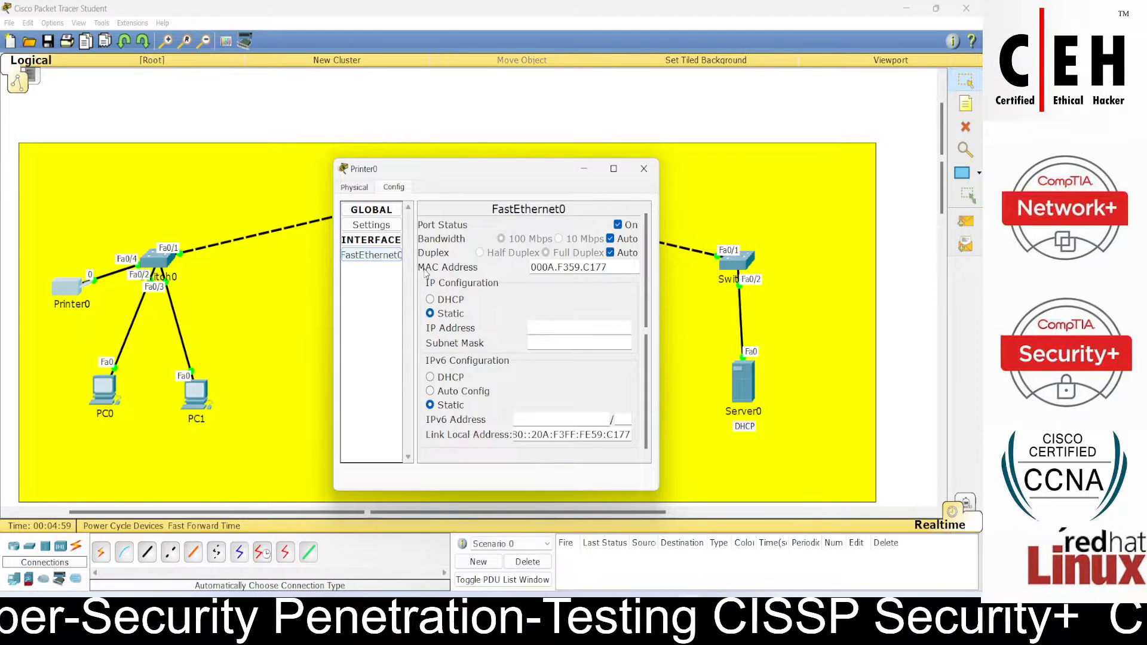
{"action": "left_click", "coordinate": [457, 304]}
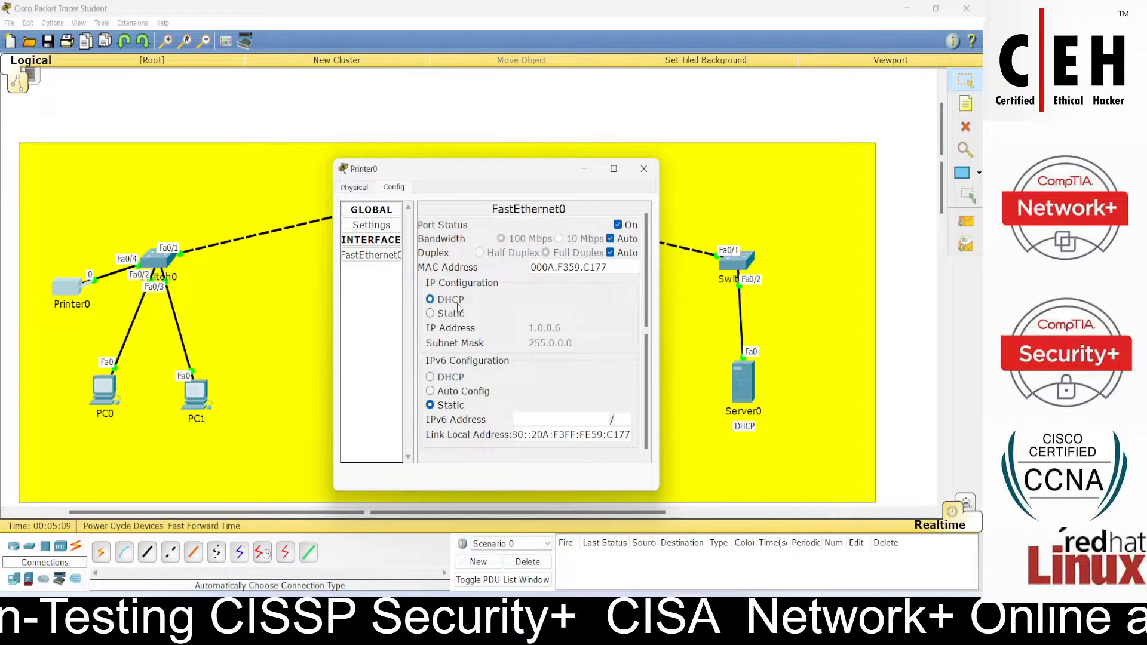
{"action": "left_click", "coordinate": [644, 168]}
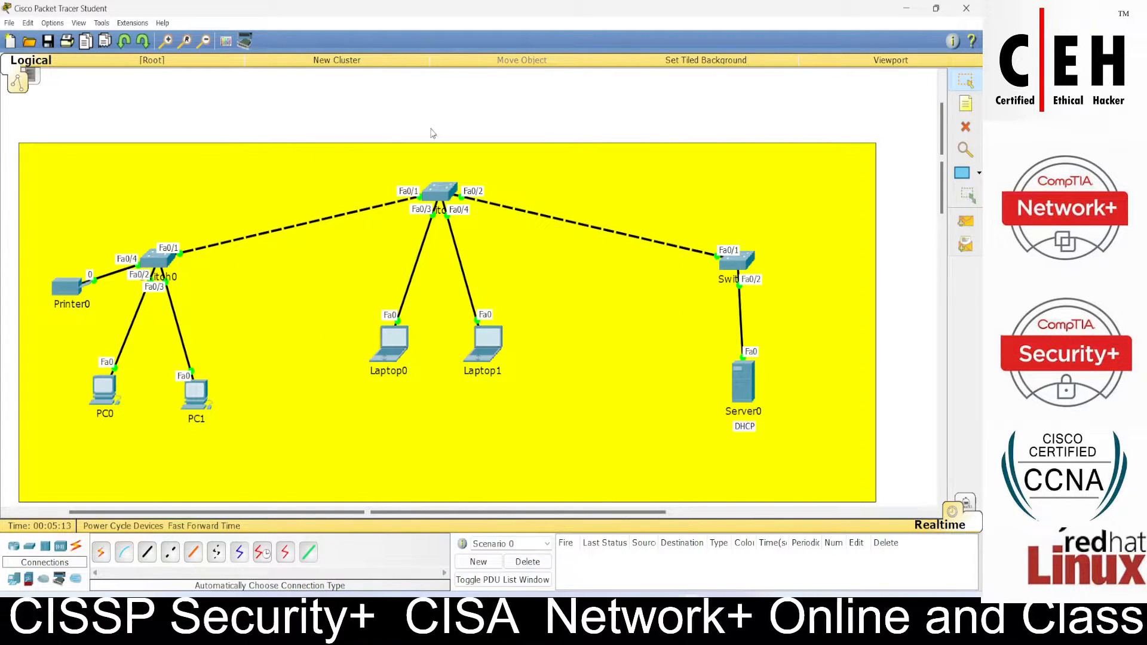
Step: Send a simple PDU from Server0 to Printer0 and widen the Source column in the PDU list to read its entry
{"action": "left_click", "coordinate": [956, 223]}
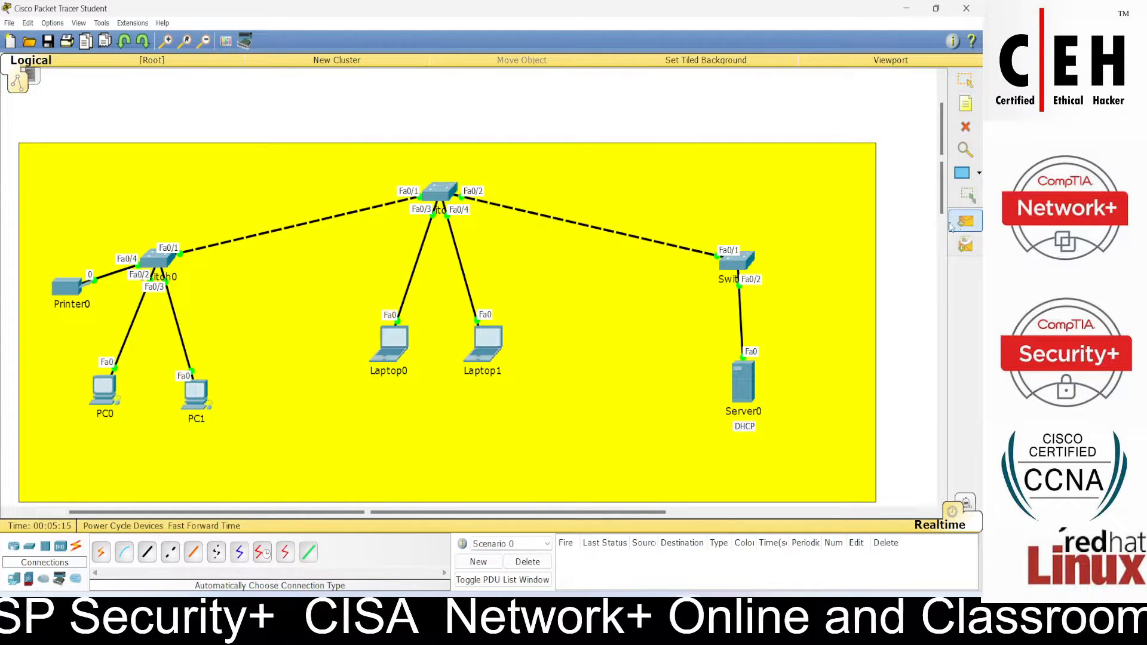
{"action": "left_click", "coordinate": [741, 383]}
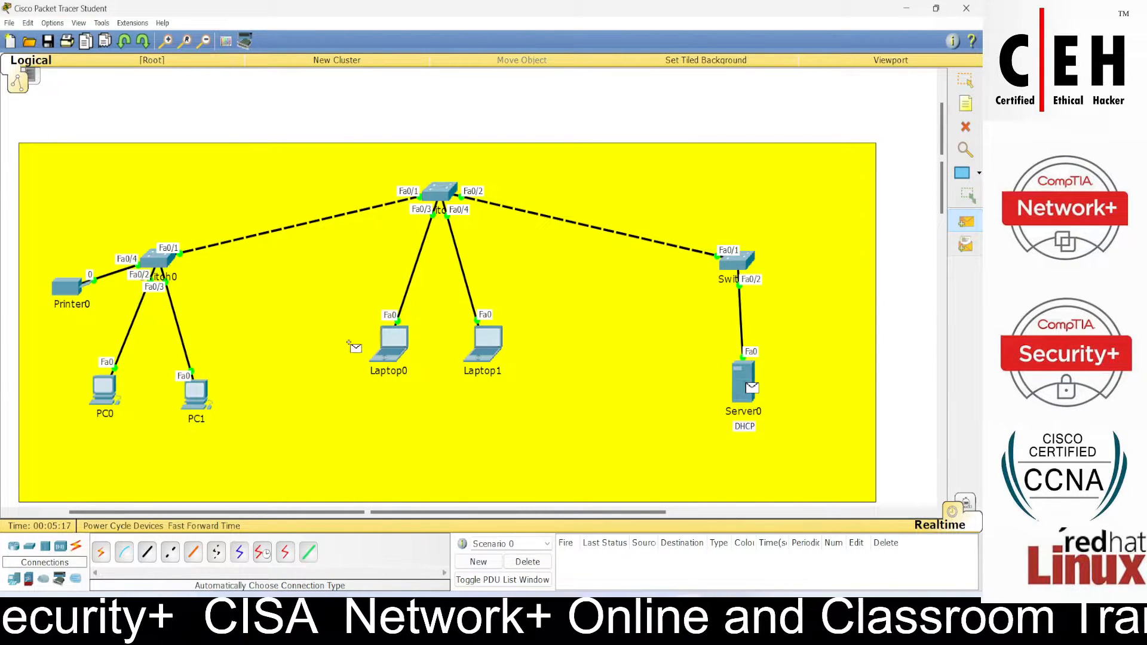
{"action": "left_click", "coordinate": [67, 291]}
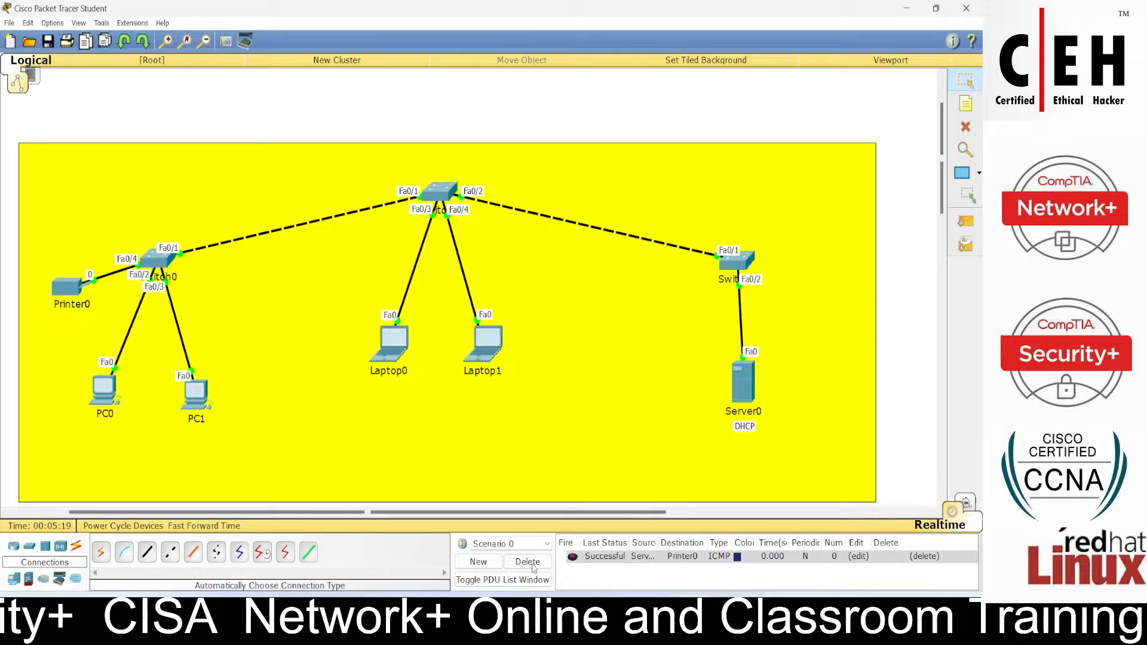
{"action": "left_click", "coordinate": [612, 559]}
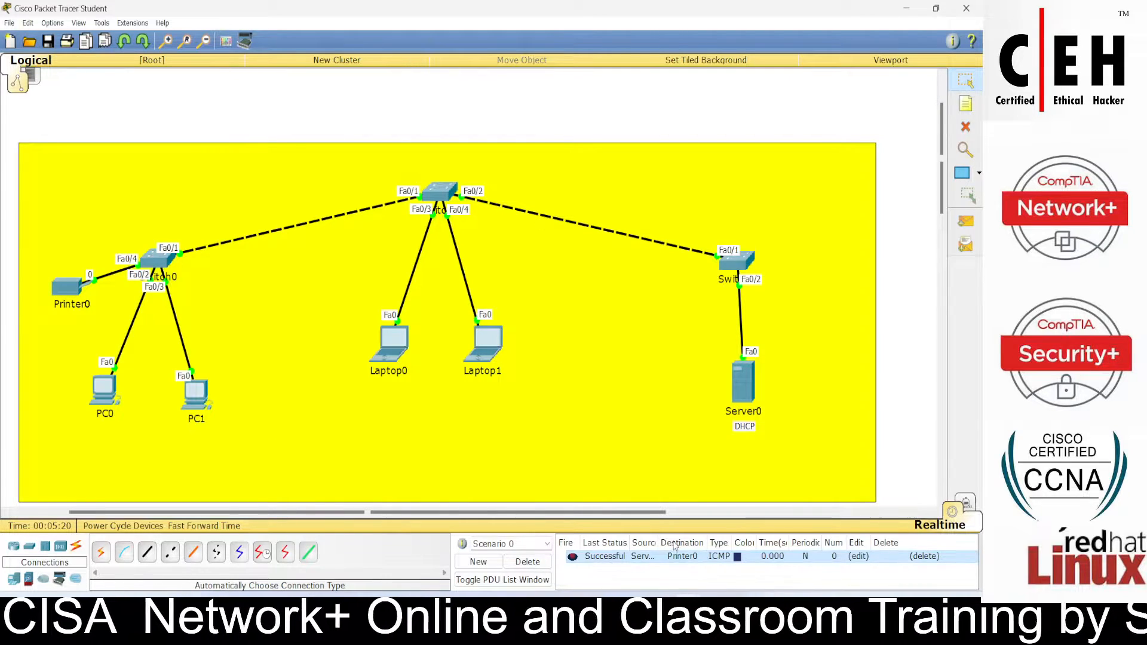
{"action": "left_click_drag", "start_coordinate": [659, 547], "coordinate": [732, 539]}
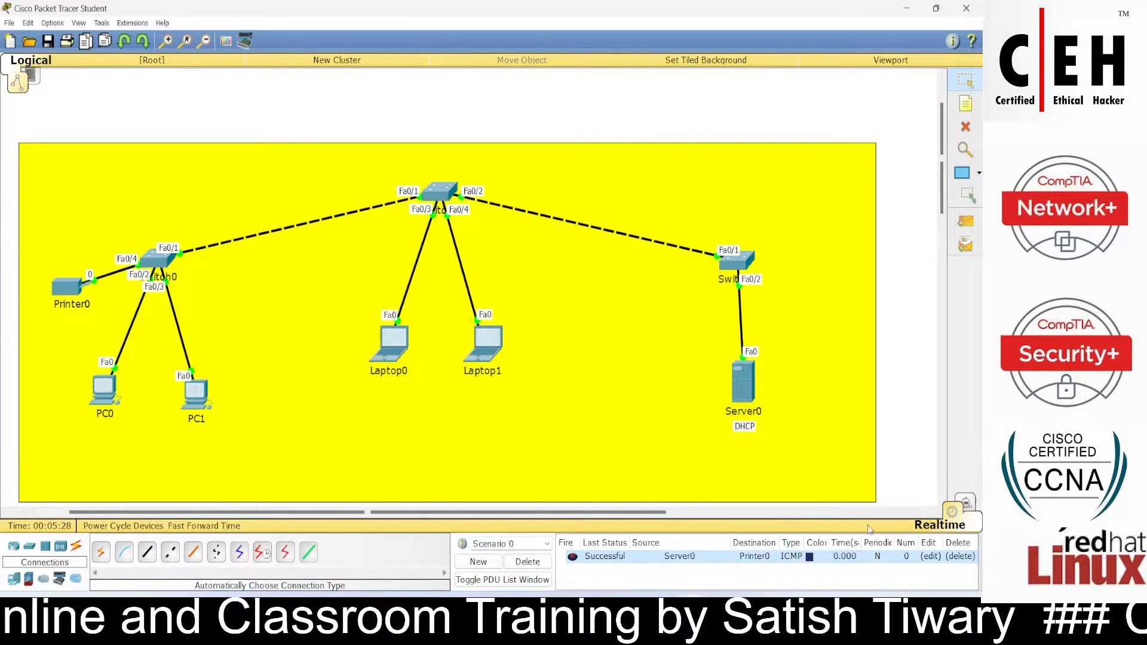
Step: Switch to Simulation mode, auto-play the ICMP packet's trip between Server0 and Printer0, and clear the simulation panel out of the view
{"action": "left_click", "coordinate": [966, 503]}
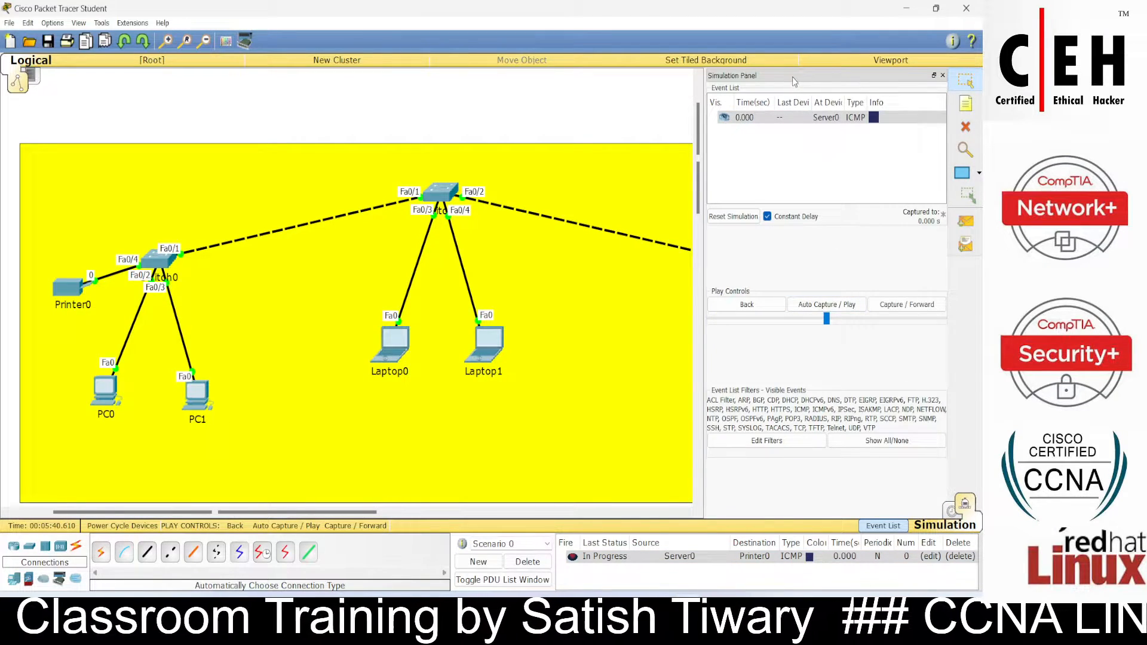
{"action": "left_click_drag", "start_coordinate": [795, 76], "coordinate": [882, 98]}
{"action": "left_click", "coordinate": [902, 329]}
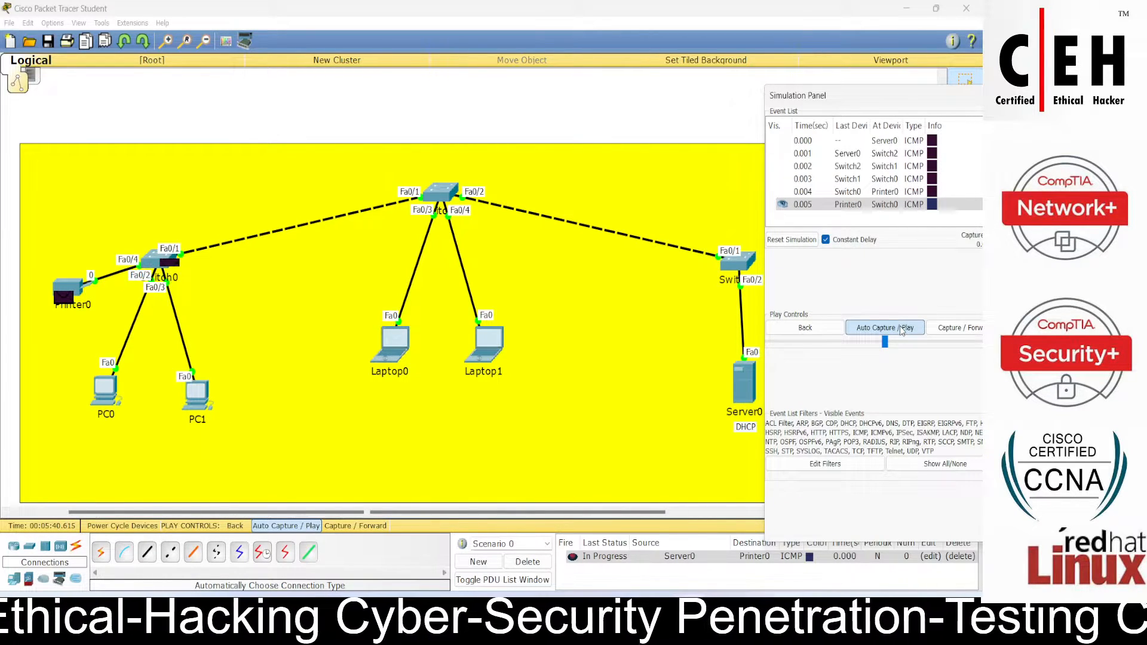
{"action": "left_click_drag", "start_coordinate": [905, 103], "coordinate": [783, 104]}
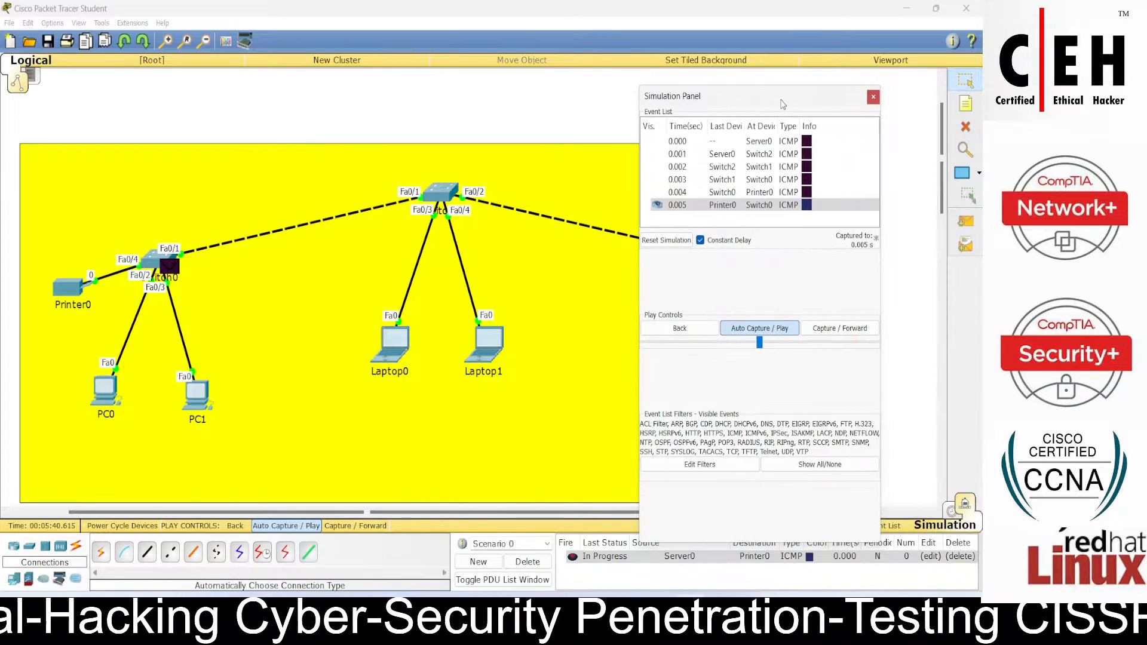
{"action": "left_click", "coordinate": [874, 94]}
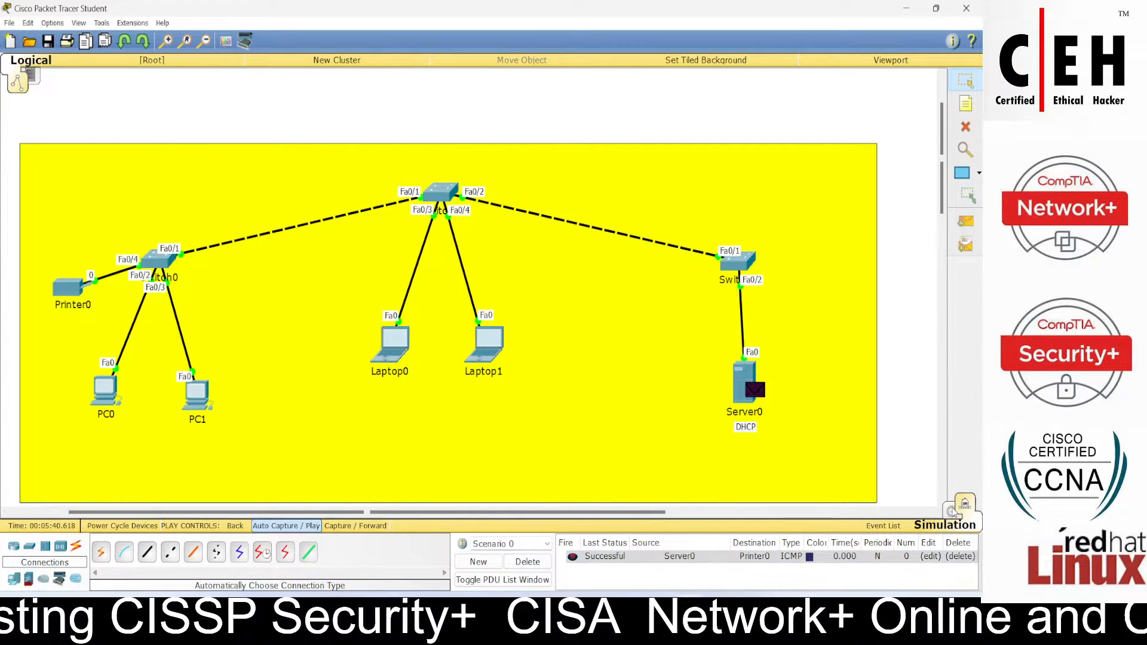
Step: Return to Realtime mode and exit Packet Tracer without saving the work
{"action": "left_click", "coordinate": [953, 512]}
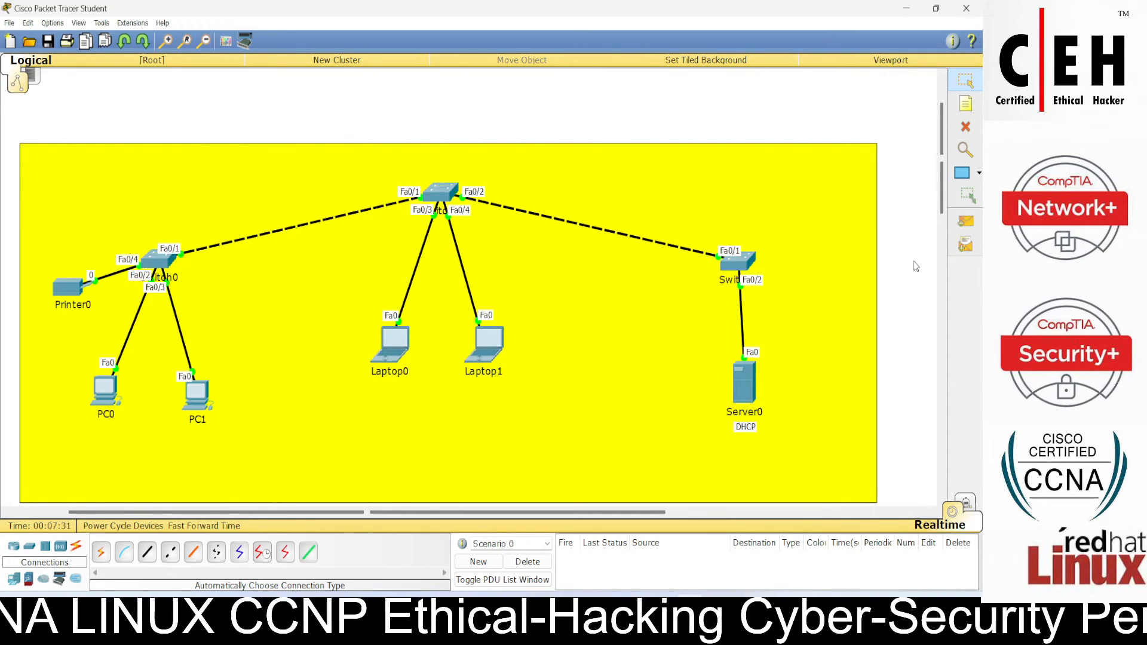
{"action": "left_click", "coordinate": [966, 7]}
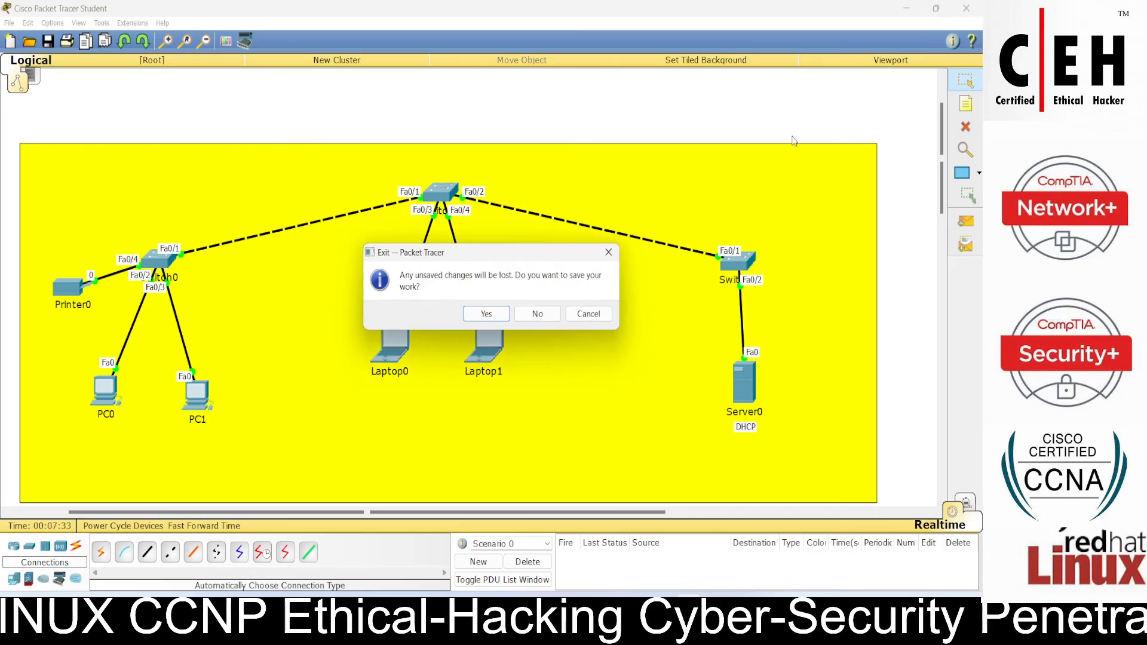
{"action": "left_click", "coordinate": [538, 314]}
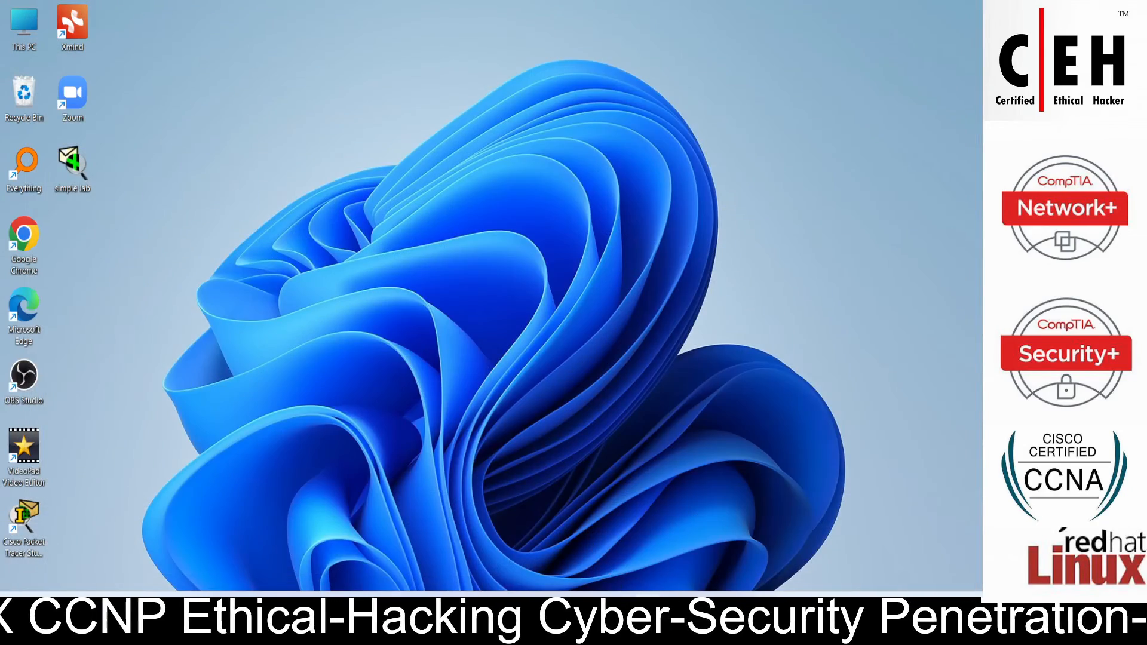